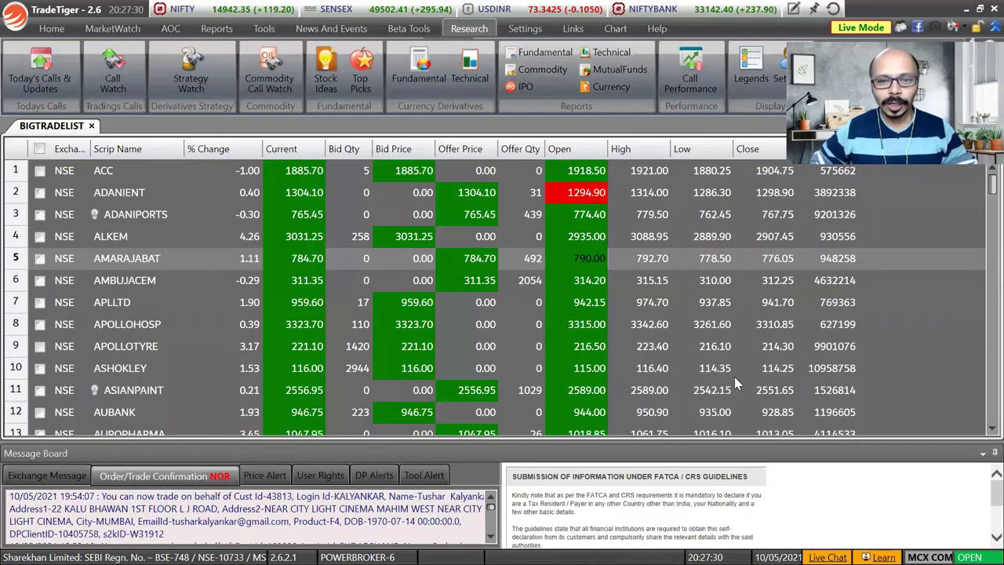
Open the ACC chart full-size from the BIGTRADELIST watchlist and remove its BOL(E,34,0.2,close) study
mouse_move(267, 176)
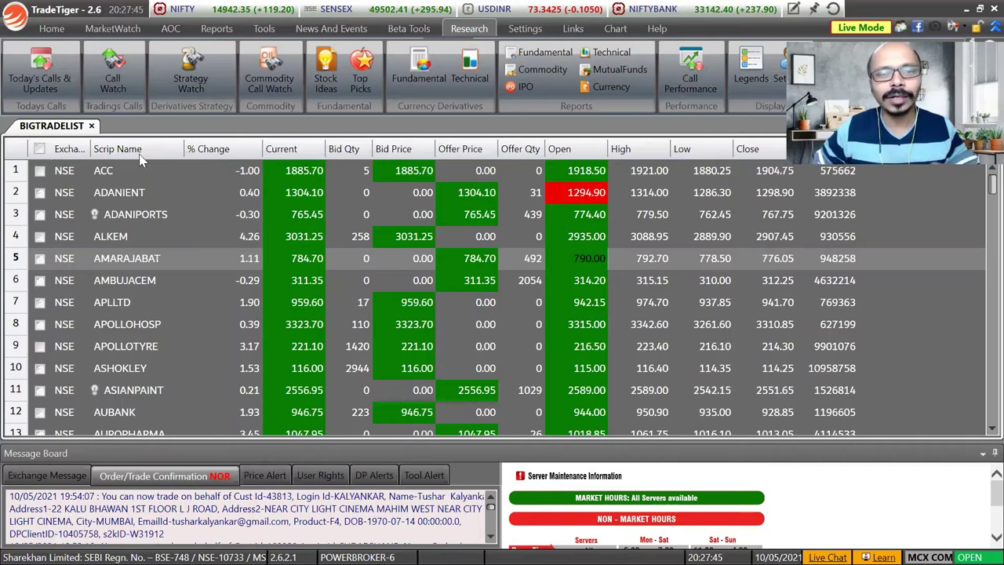
mouse_move(361, 268)
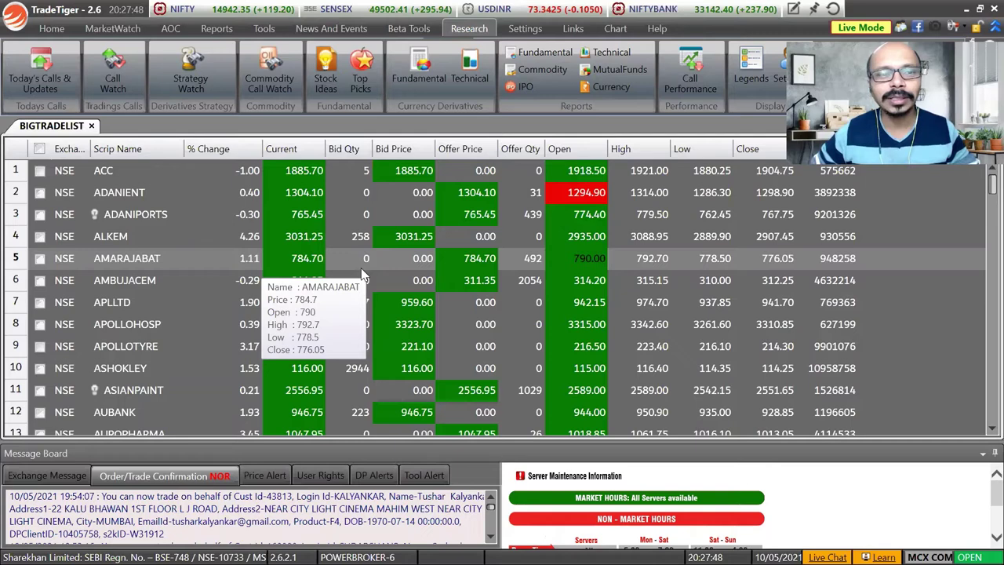
mouse_move(449, 234)
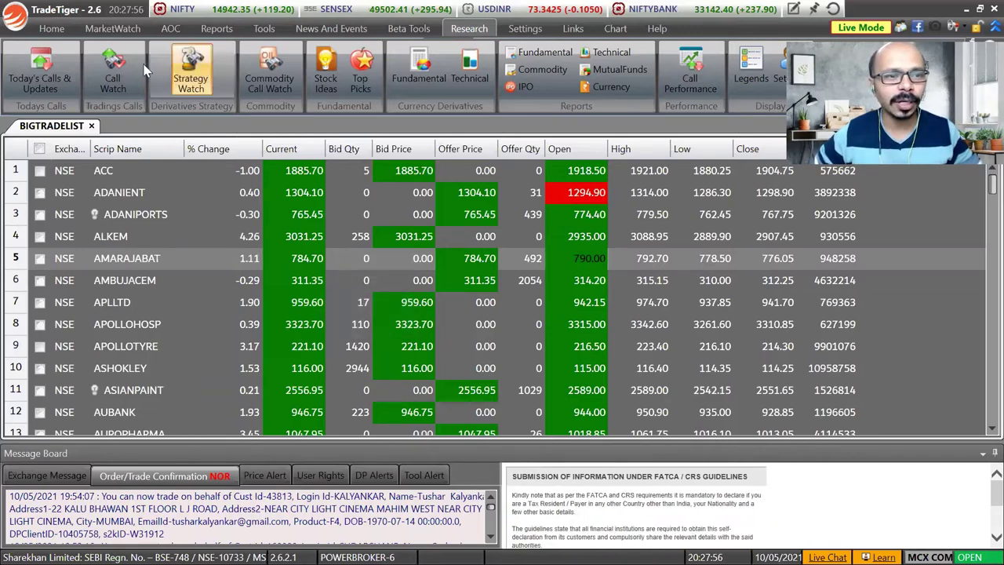
click(232, 171)
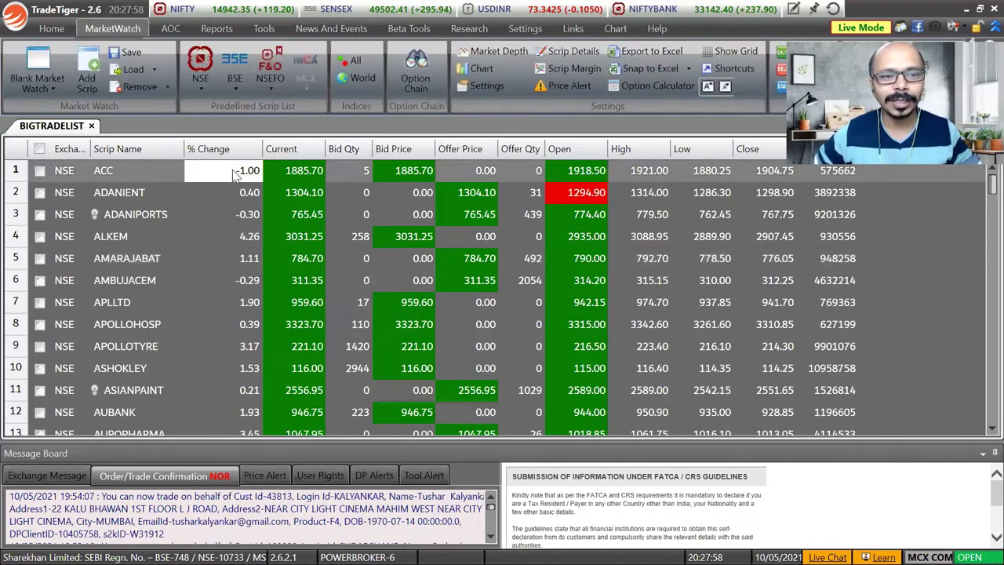
double_click(233, 174)
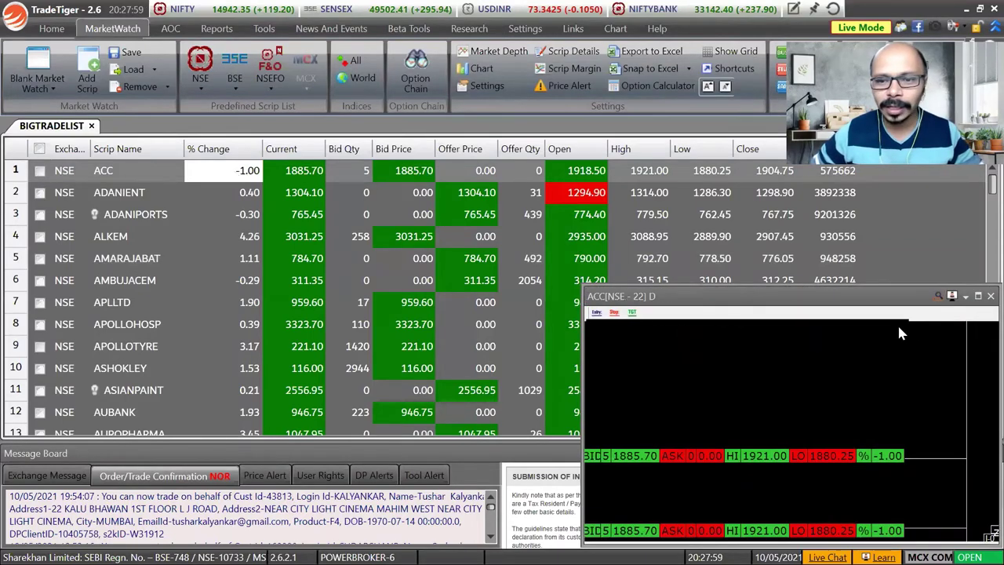
click(978, 297)
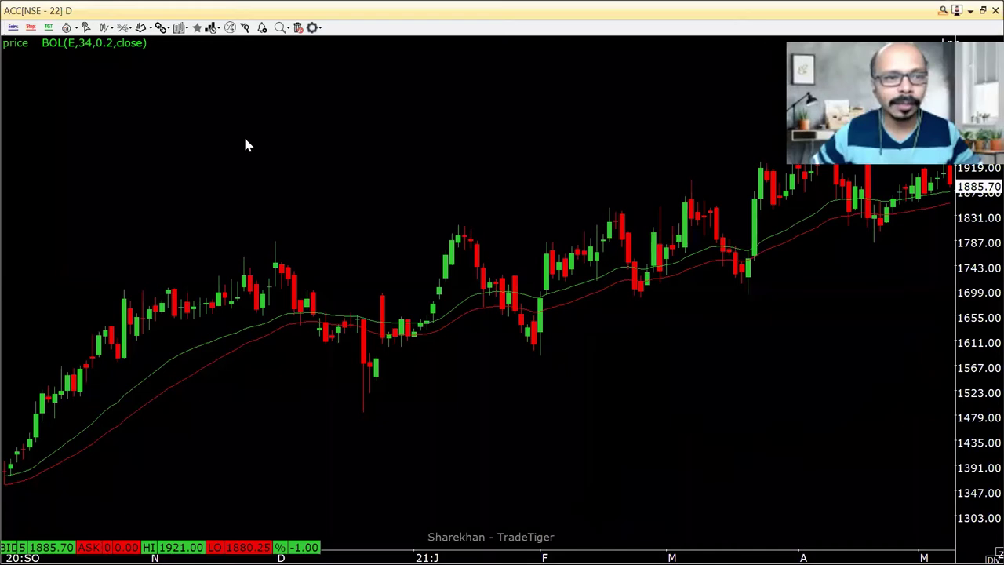
click(144, 43)
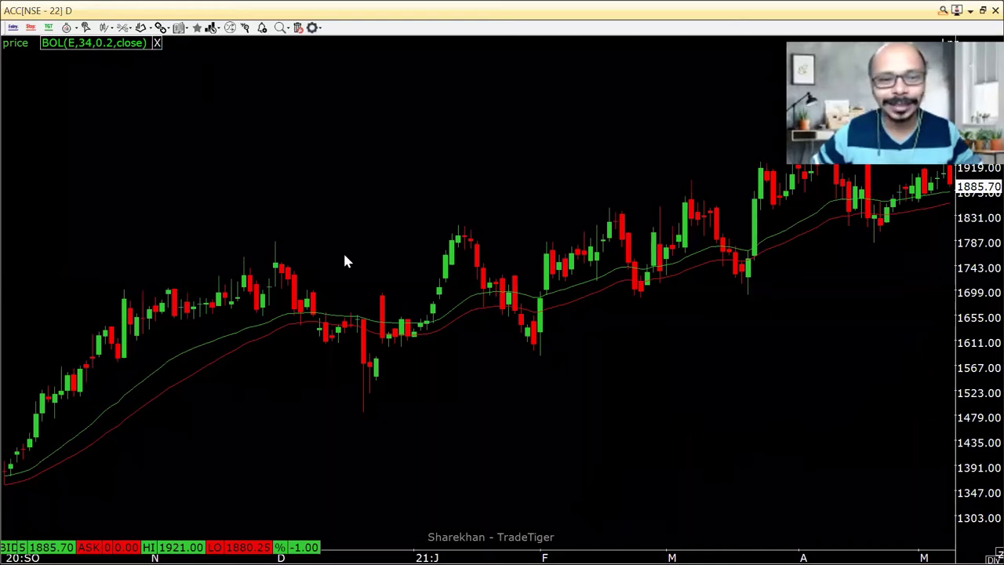
click(156, 43)
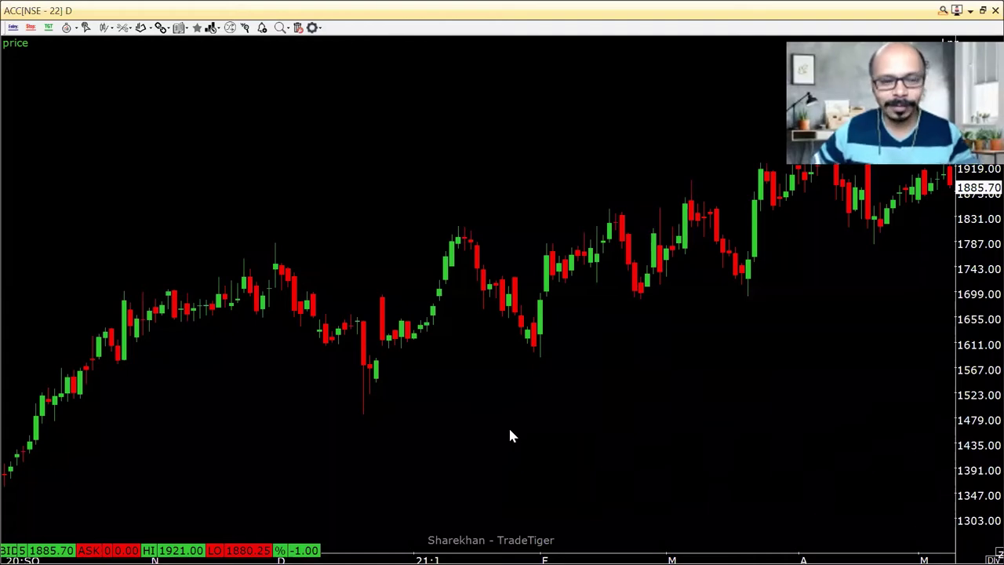
Set up a new Average study for the ACC chart with Exponential type and a period of 20
key(Insert)
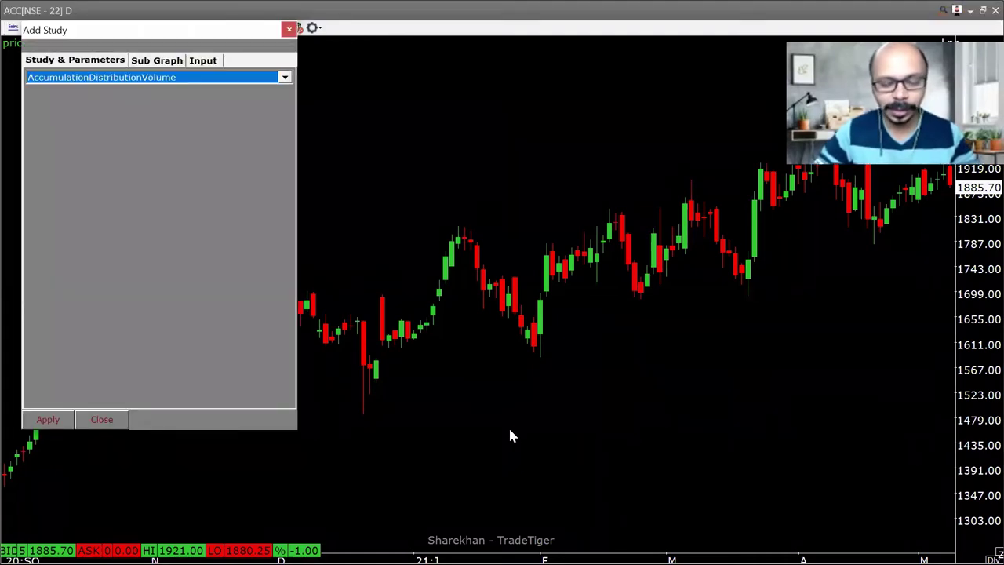
key(e)
key(e)
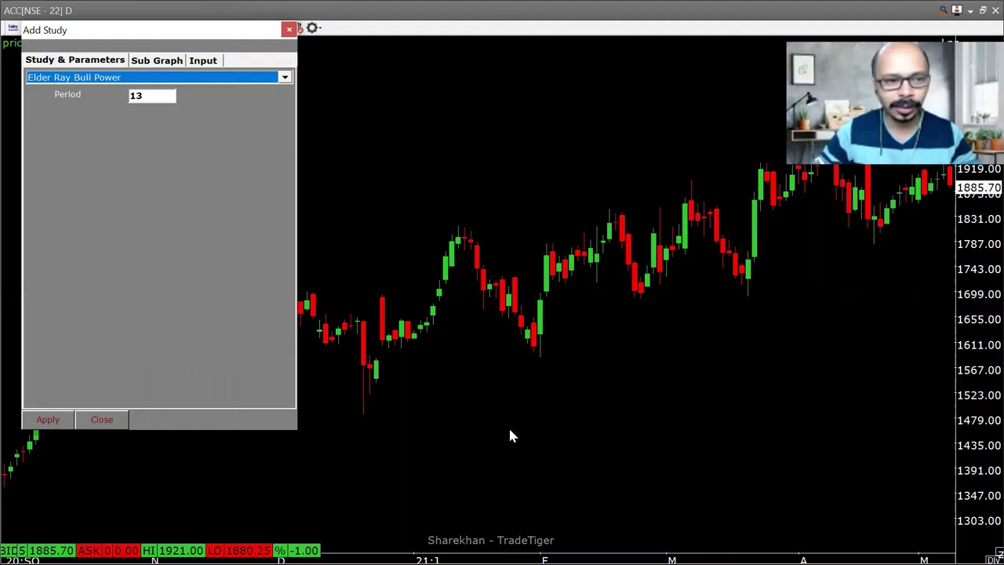
key(a)
key(a)
key(a)
key(Tab)
key(shift+Tab)
key(a)
key(Tab)
key(e)
key(Tab)
text(20)
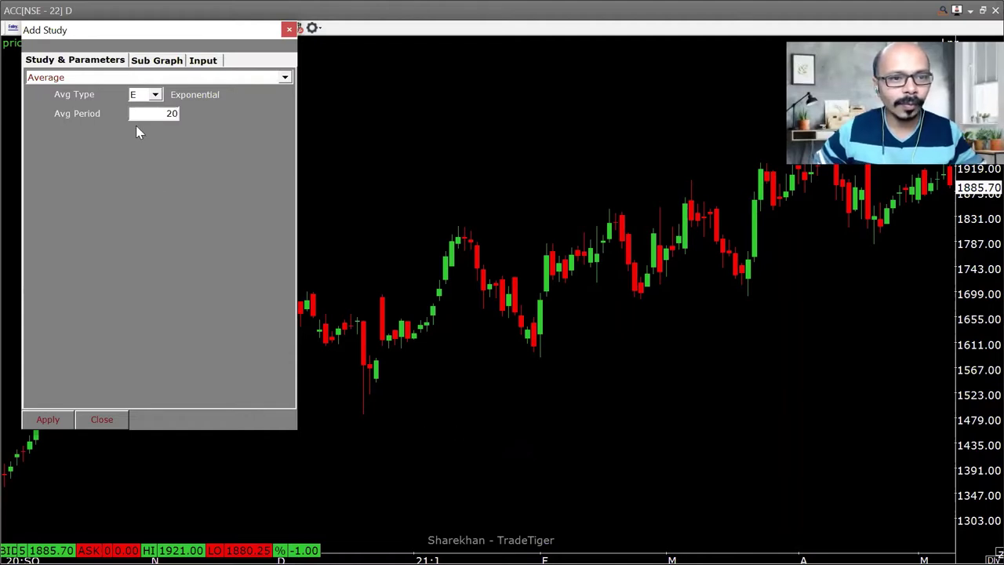
Adjust the 20-period exponential average's sub graph display and apply the study to the chart
click(156, 60)
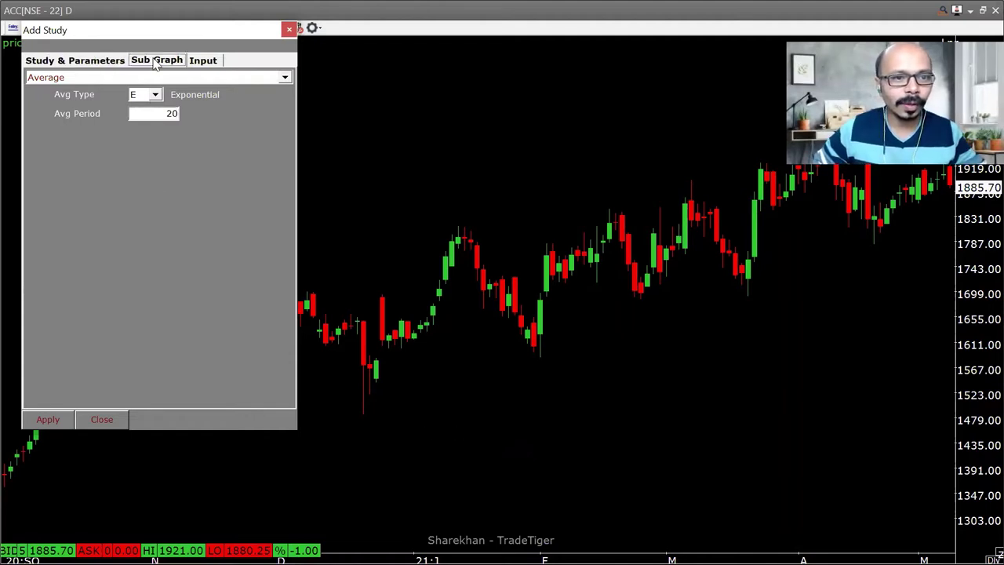
click(181, 218)
click(48, 422)
click(109, 420)
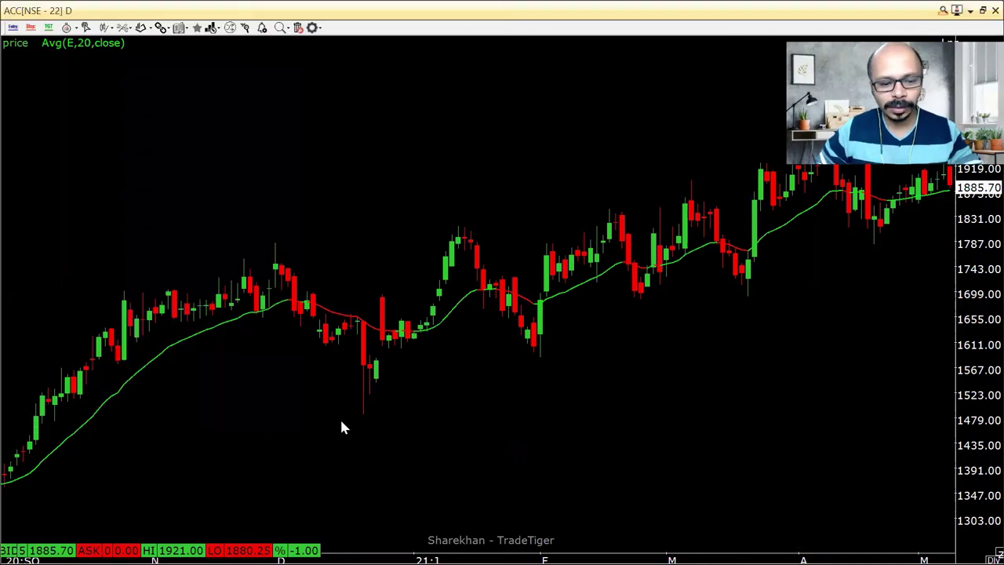
Add a PSAR study to the ACC chart with AF 0.020 and MAF 0.200
key(p)
key(p)
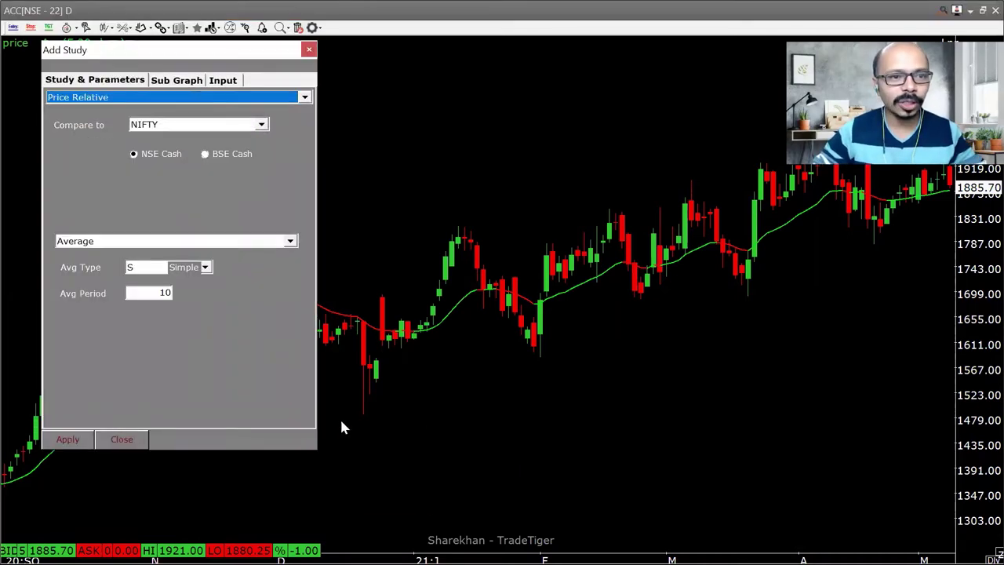
key(Down)
key(Down)
click(70, 442)
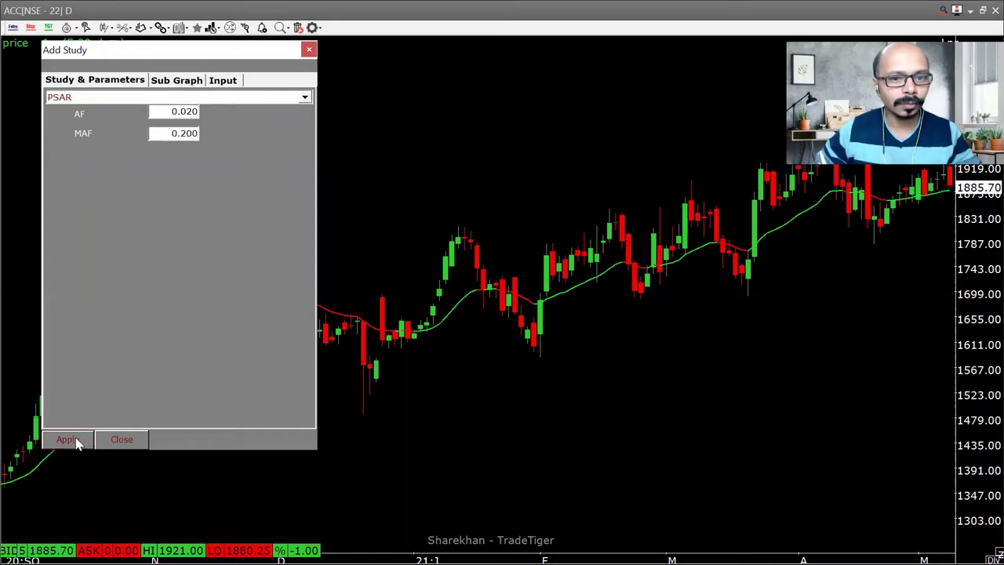
click(122, 439)
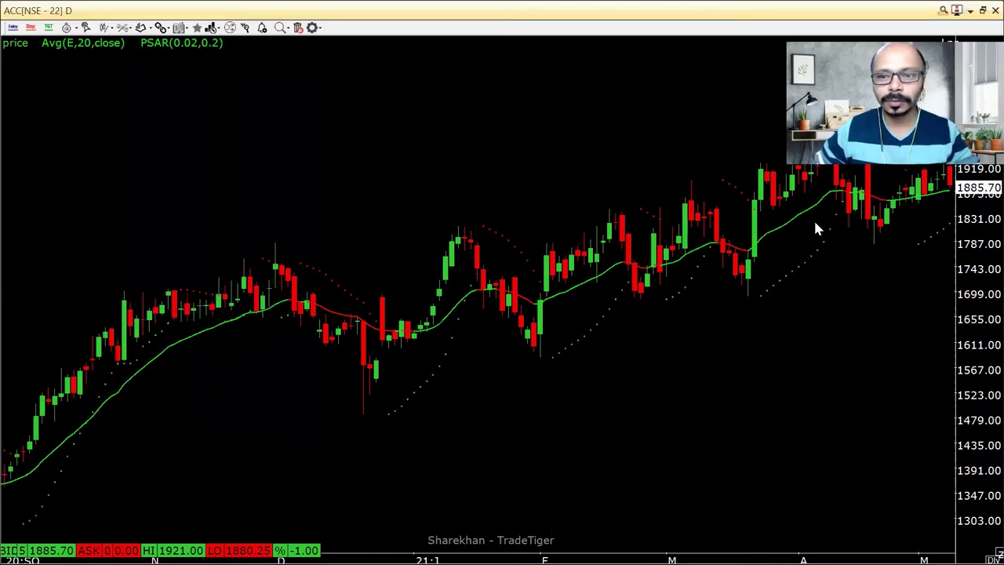
Load the predefined NSE : BIGTRADELIST market watch as a chart book for the ACC chart
drag(753, 334, 640, 338)
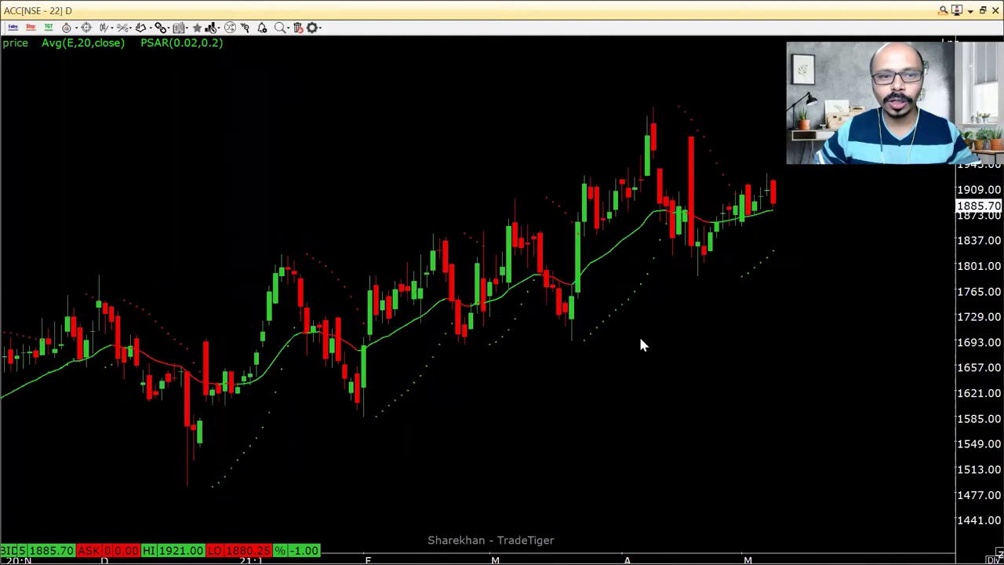
scroll(554, 339, down, 2)
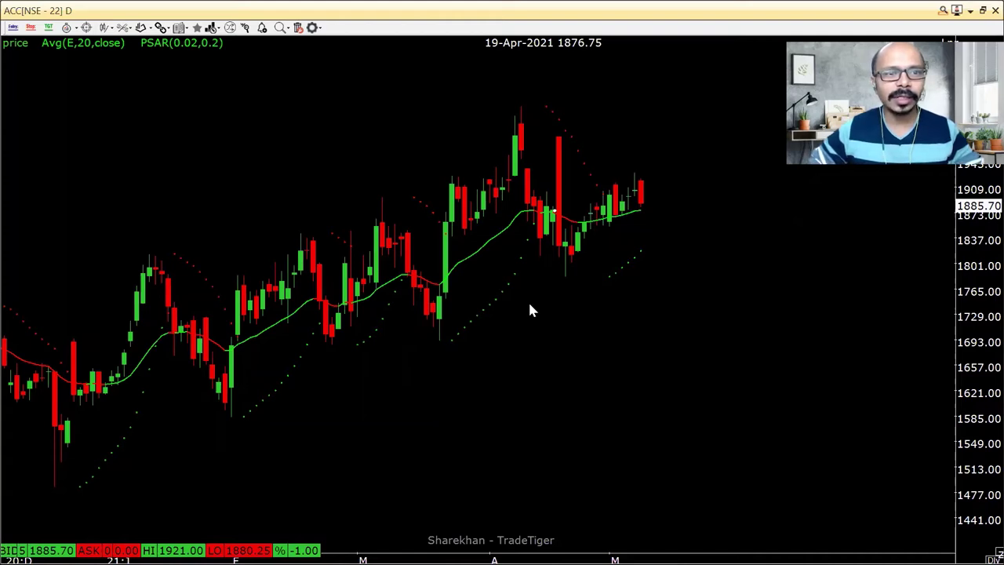
click(320, 131)
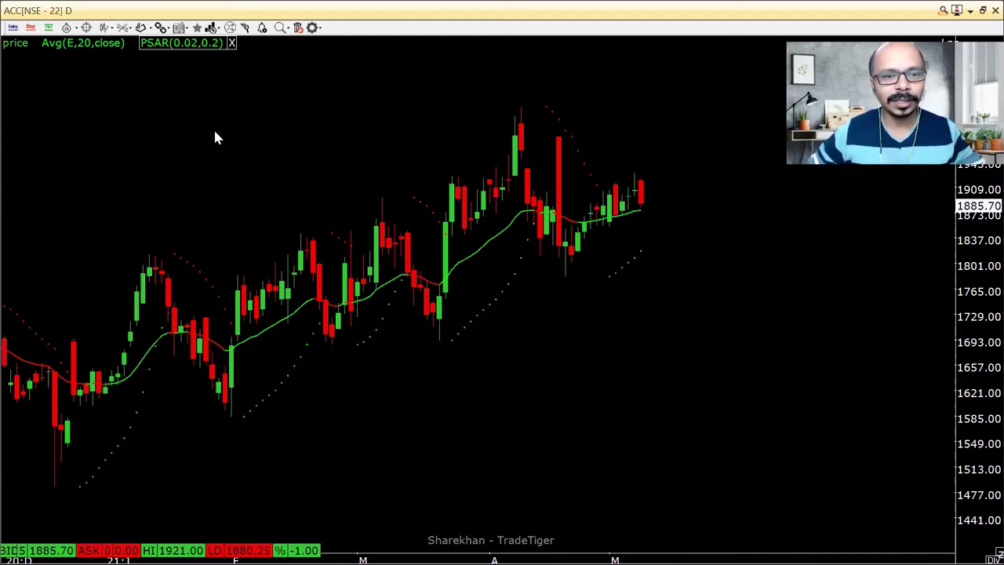
click(186, 30)
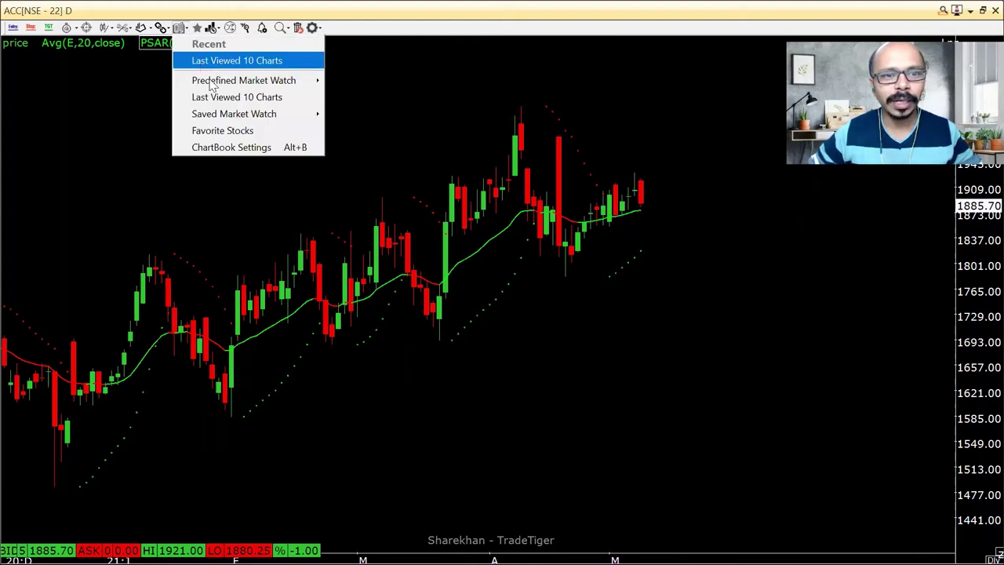
mouse_move(213, 84)
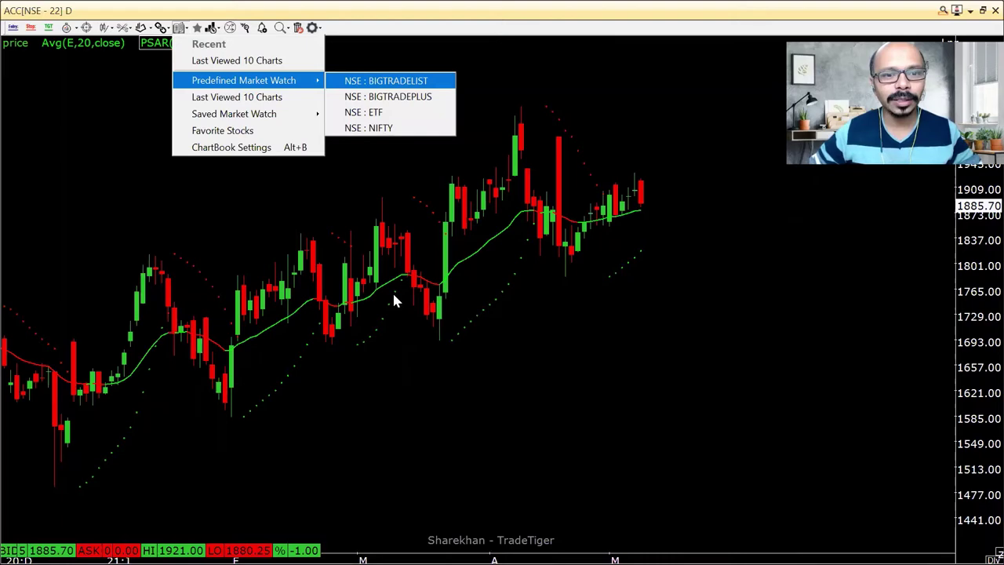
key(Return)
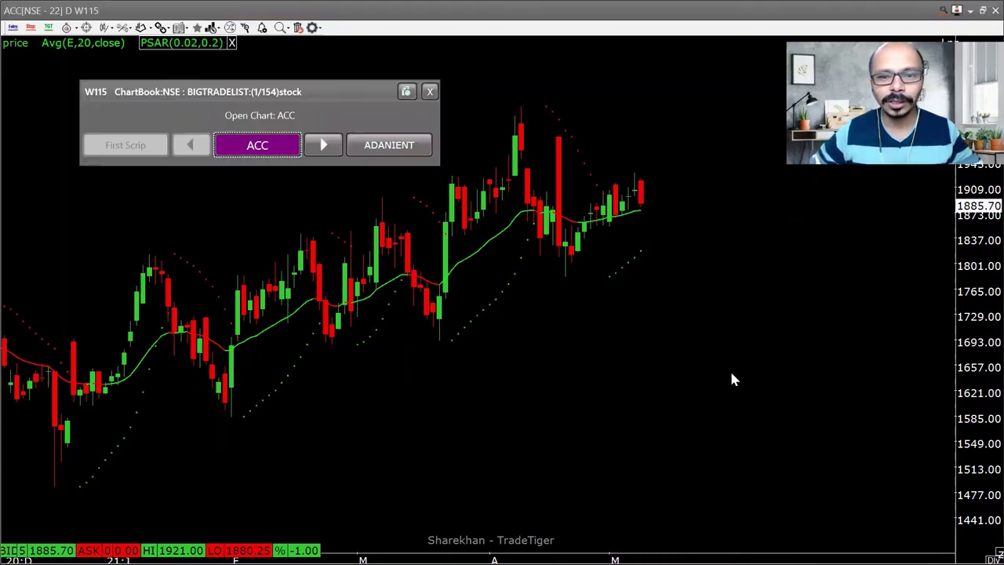
click(733, 361)
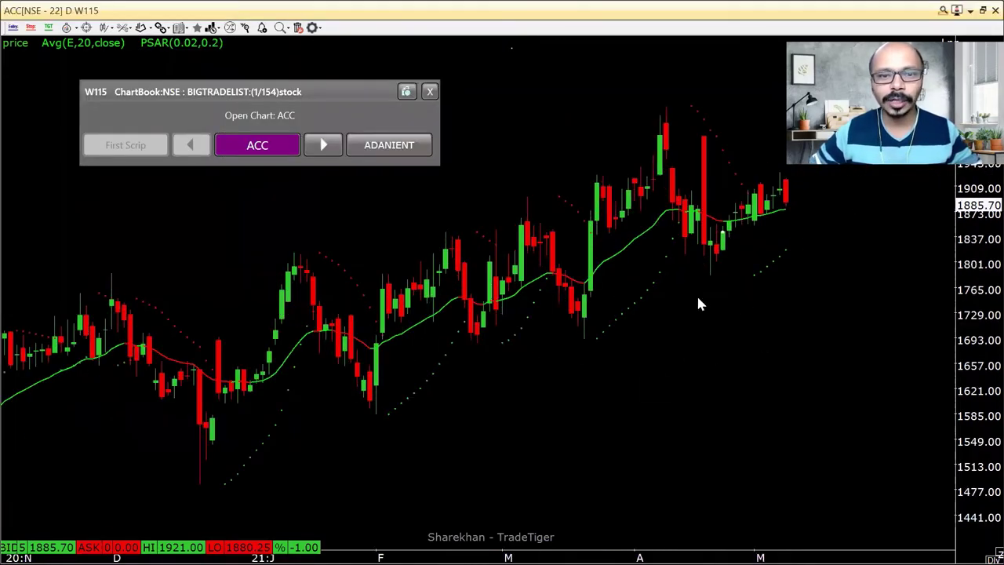
Advance through the chart book to examine price against the average and PSAR on ADANIENT, ADANIPORTS and ALKEM
key(Right)
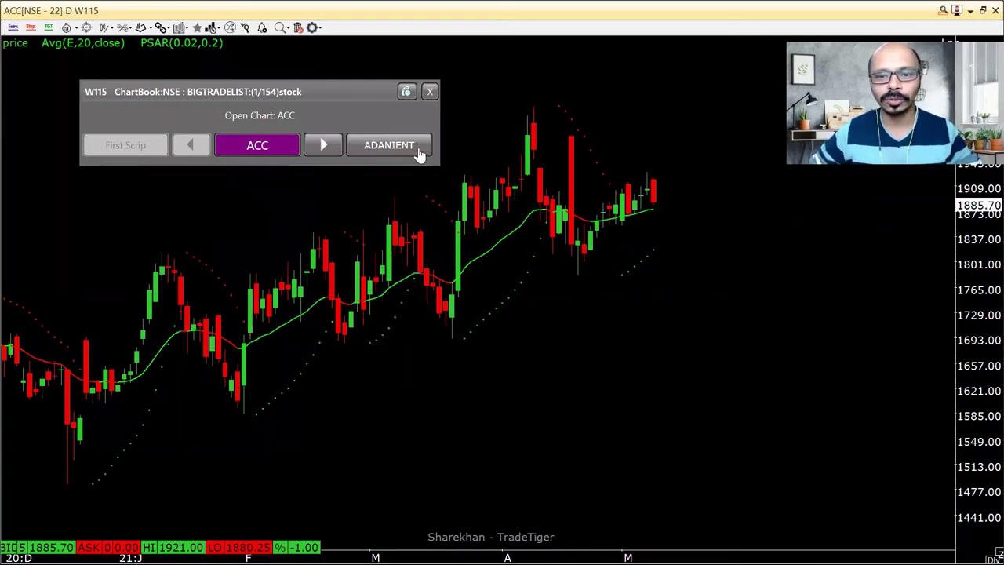
click(420, 155)
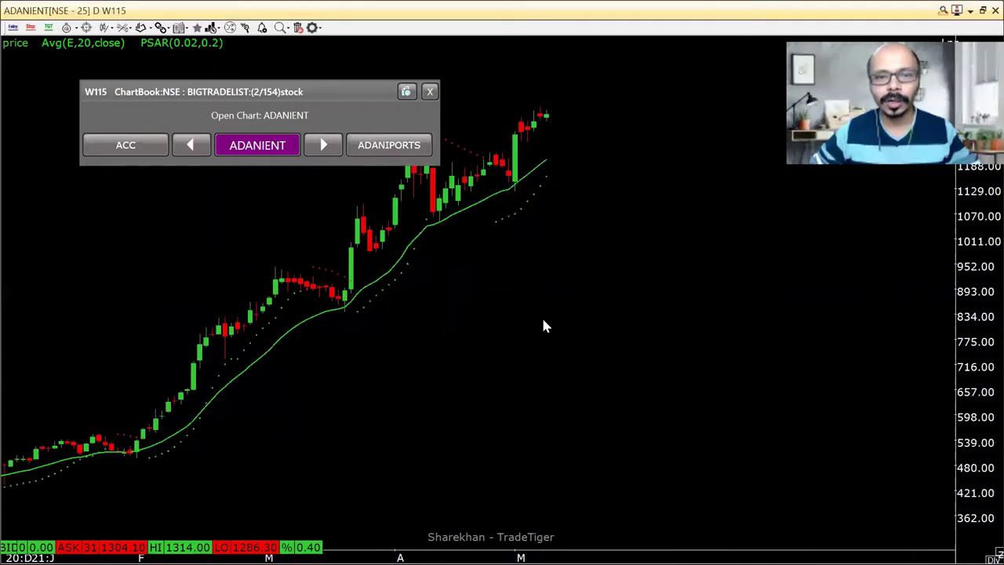
scroll(546, 326, down, 3)
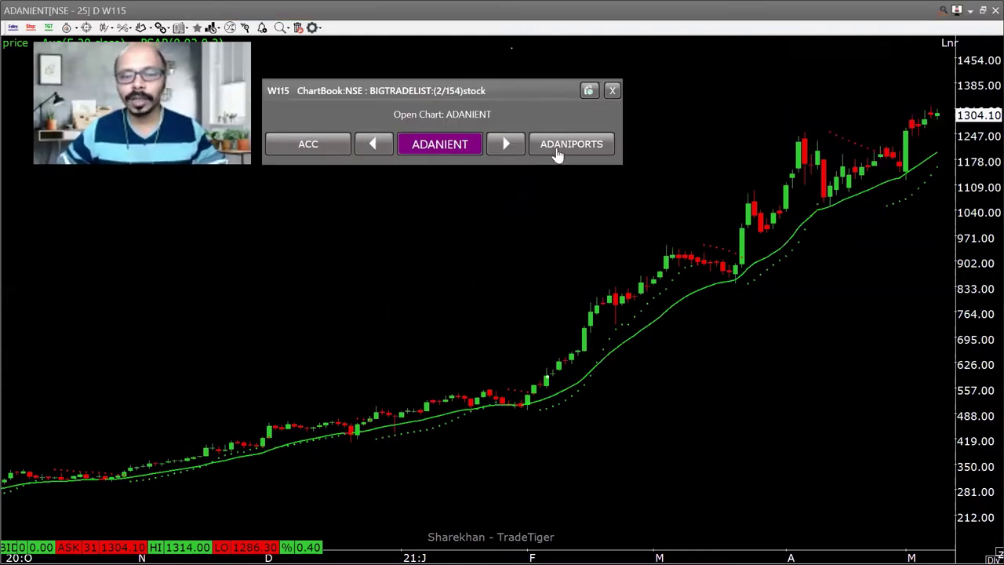
click(556, 149)
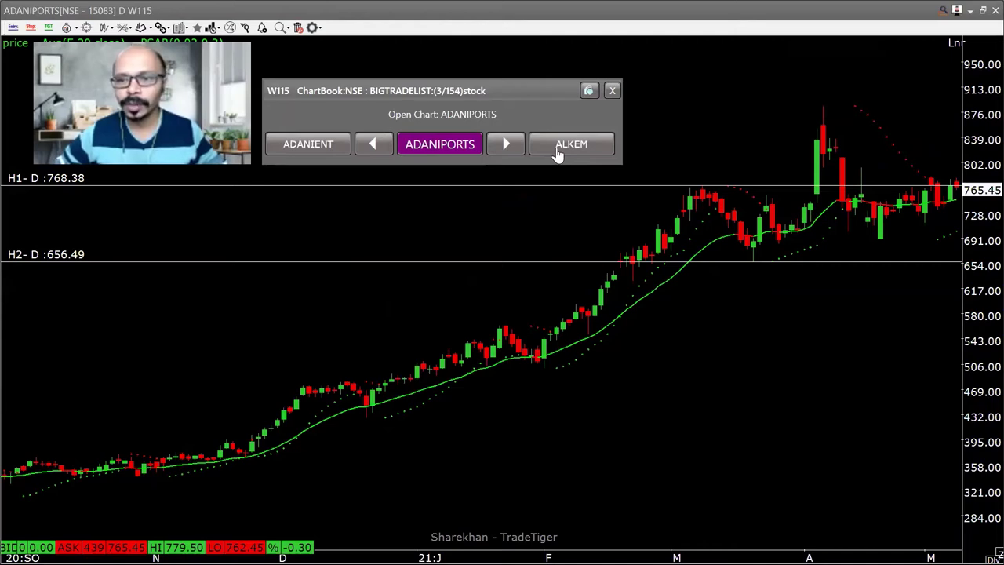
click(558, 154)
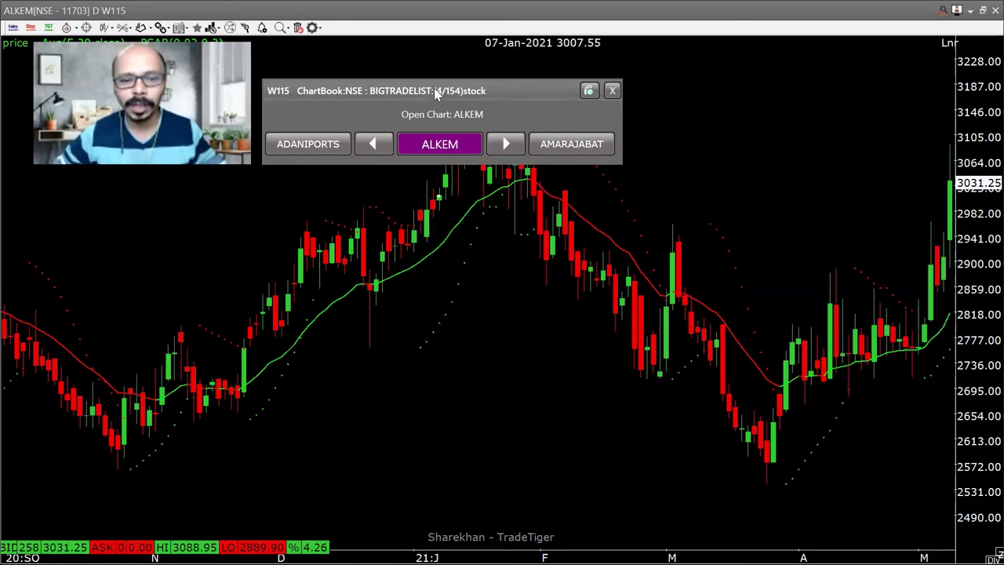
Move the chart book navigator off ALKEM's recent price action and advance through the stock charts from AMARAJABAT to APOLLOTYRE
drag(447, 84, 395, 383)
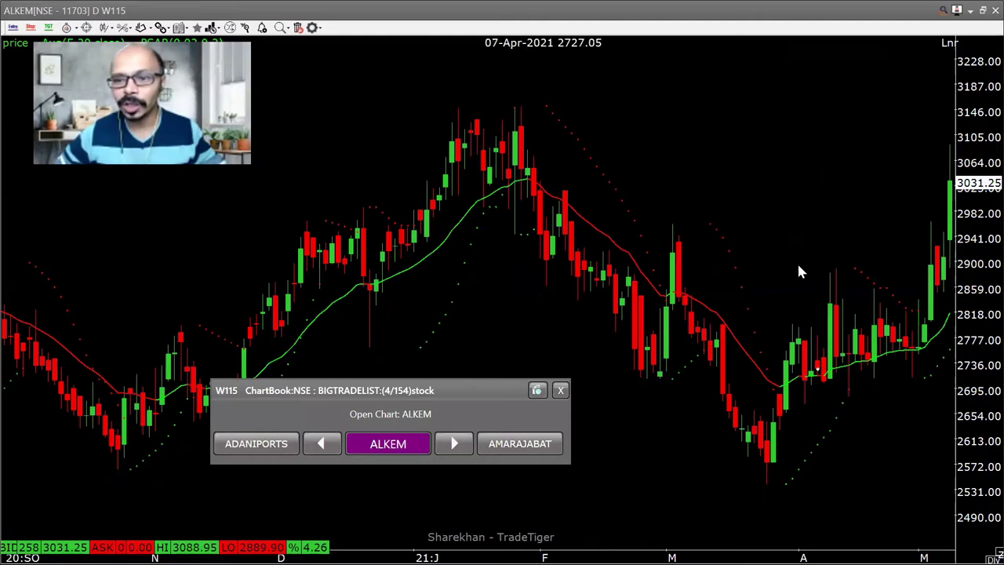
drag(797, 265, 779, 287)
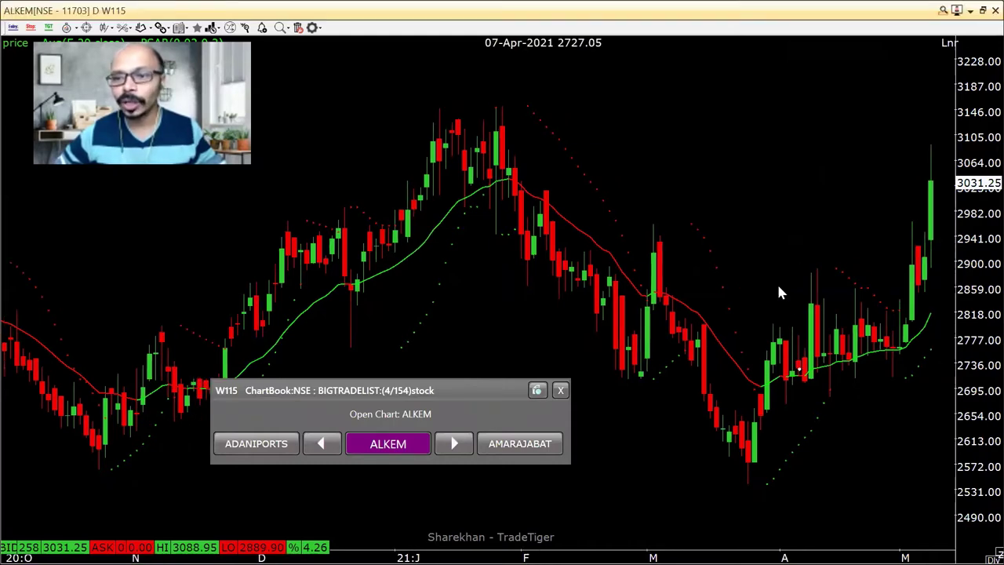
click(540, 447)
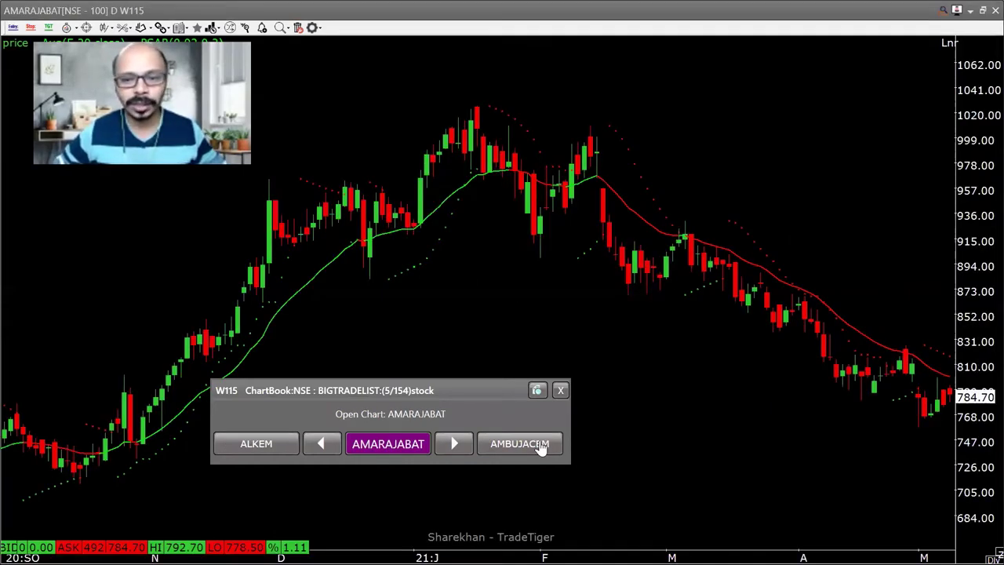
click(540, 449)
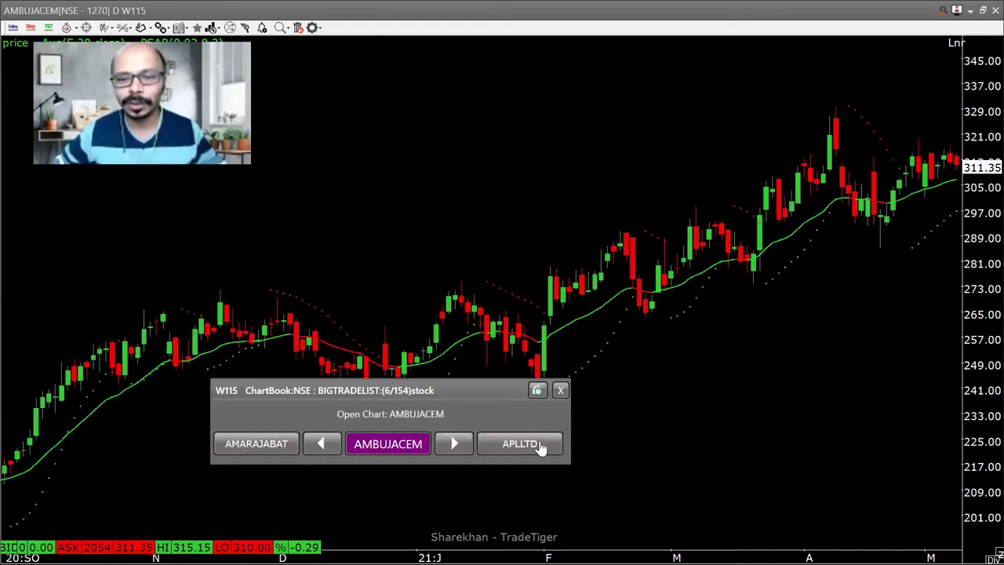
click(540, 447)
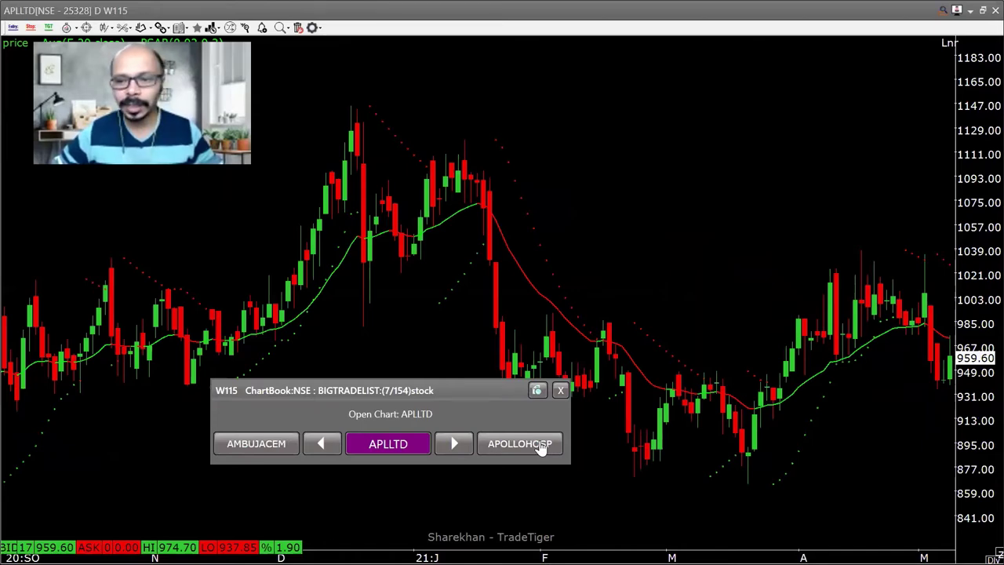
click(541, 447)
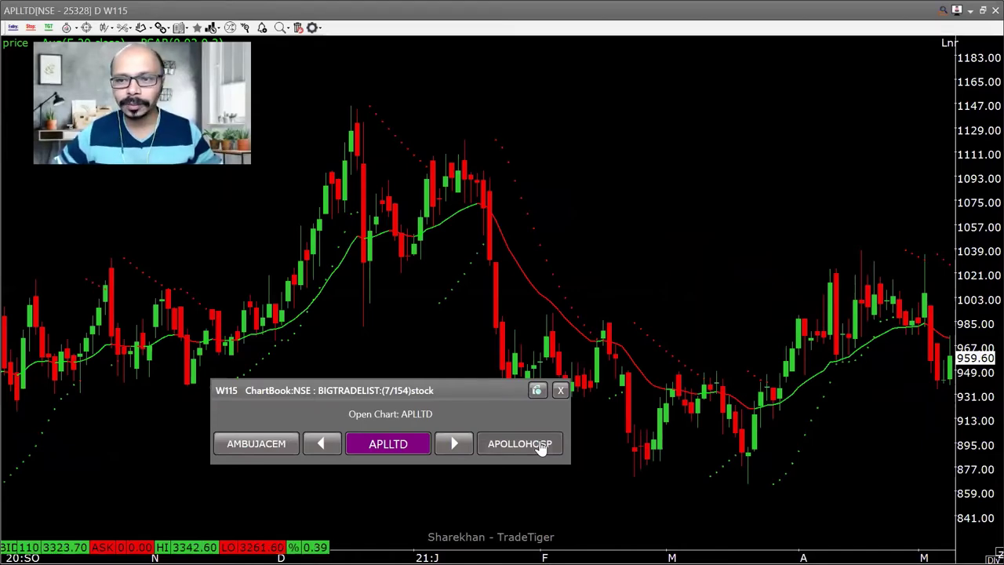
click(540, 448)
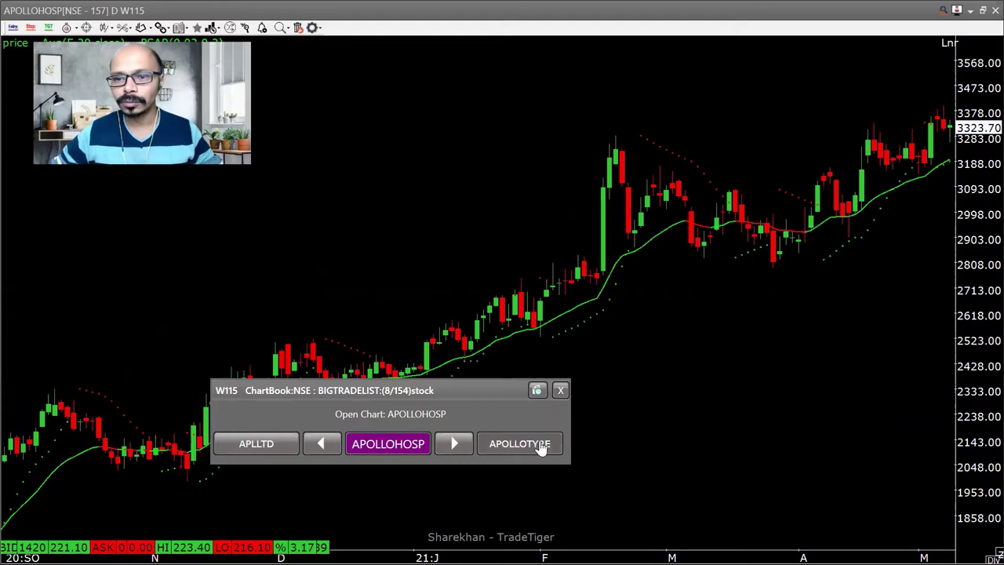
Bring up the APOLLOTYRE chart in the chart book and examine its recent daily price action against the average and PSAR
click(541, 448)
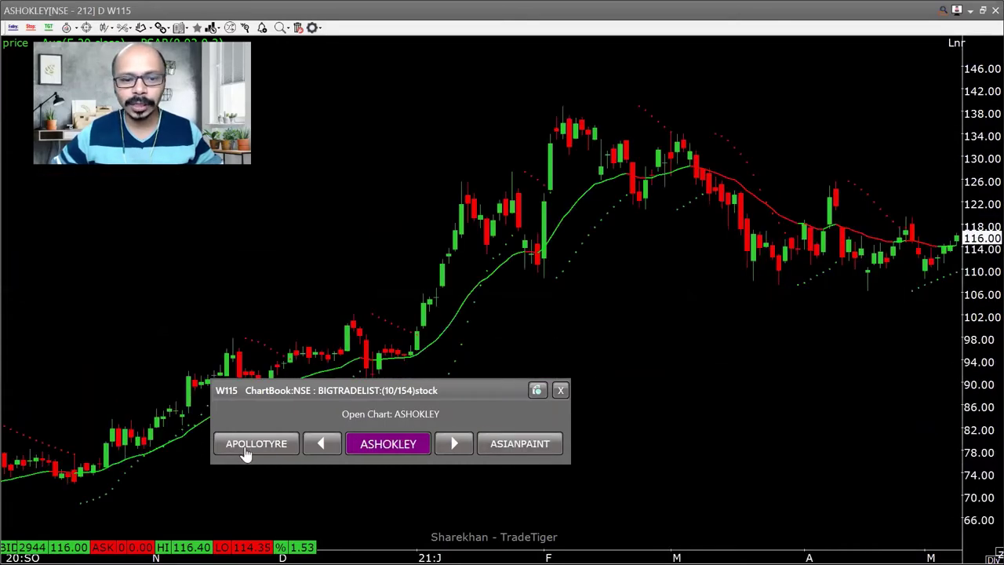
click(246, 452)
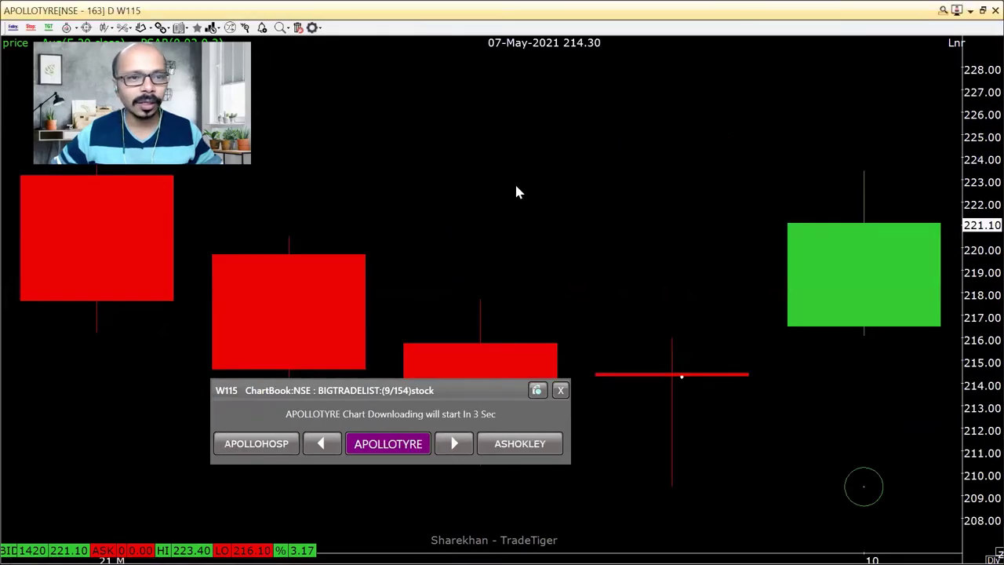
right_click(514, 524)
click(589, 524)
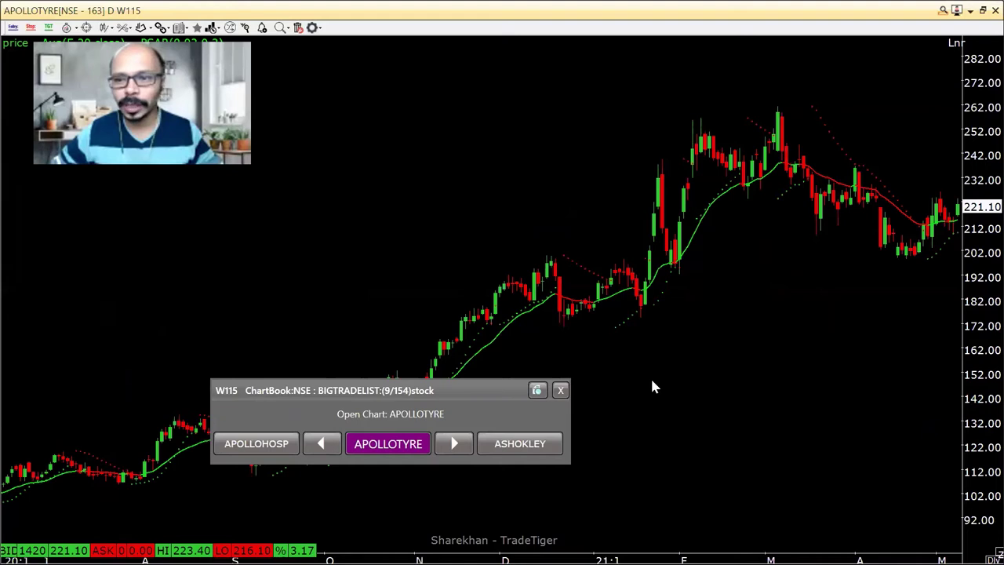
scroll(717, 352, up, 1)
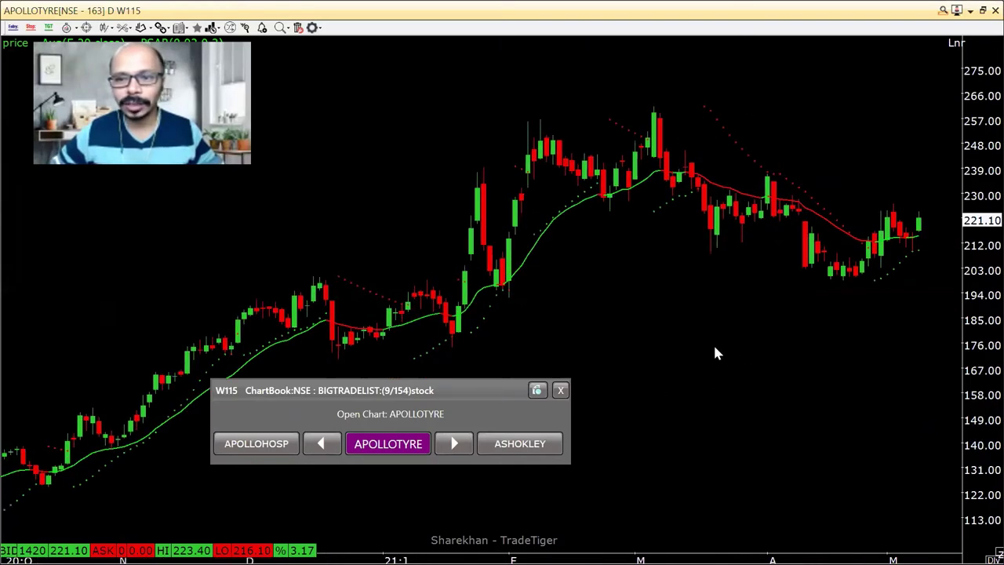
scroll(717, 352, up, 3)
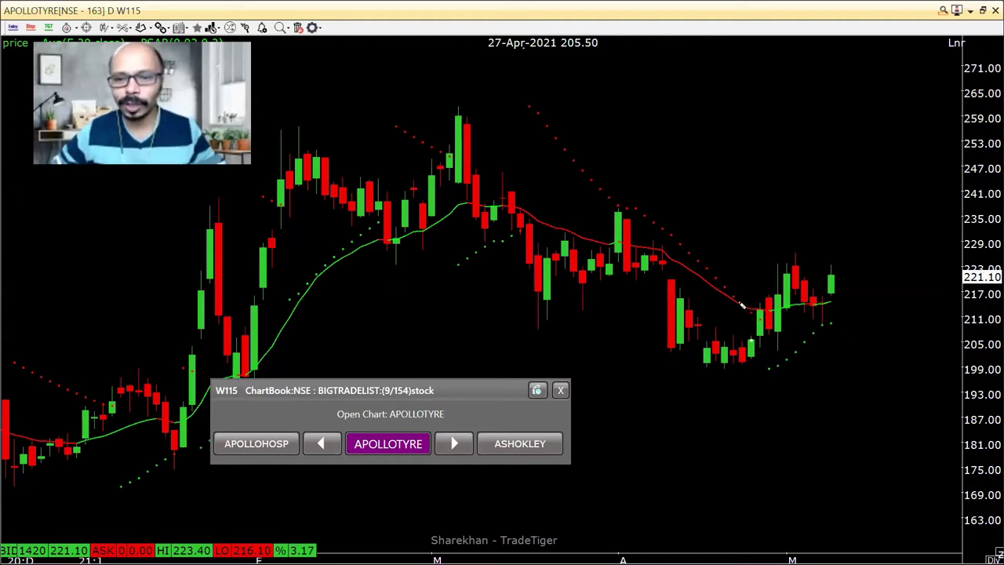
Mark freehand APOLLOTYRE's recent average, the candles crossing it, the upswing to early May and the following low near the PSAR dots
mouse_move(807, 312)
mouse_down()
mouse_move(831, 302)
mouse_move(772, 311)
mouse_move(808, 312)
mouse_up()
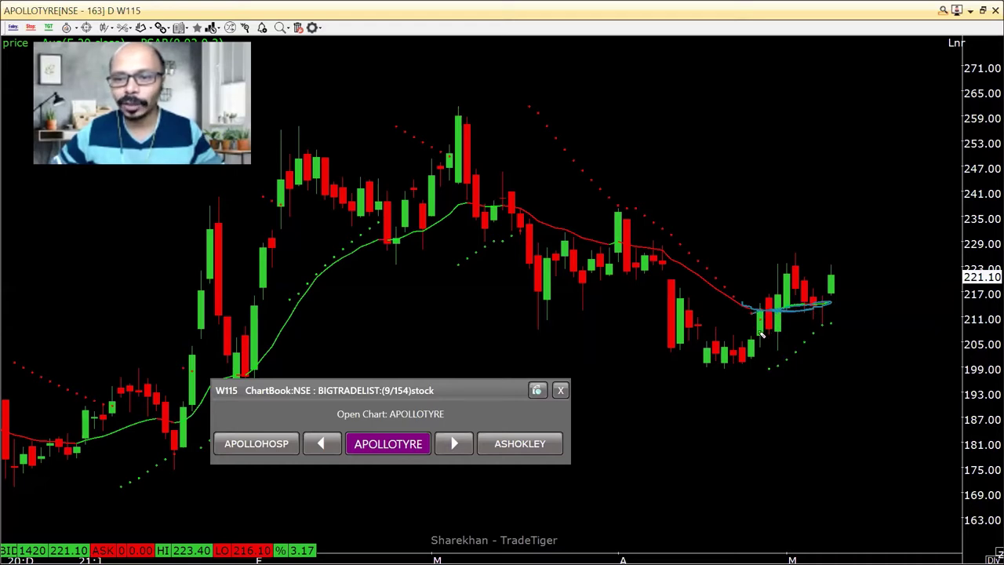
mouse_move(757, 316)
mouse_down()
mouse_move(773, 331)
mouse_move(776, 302)
mouse_up()
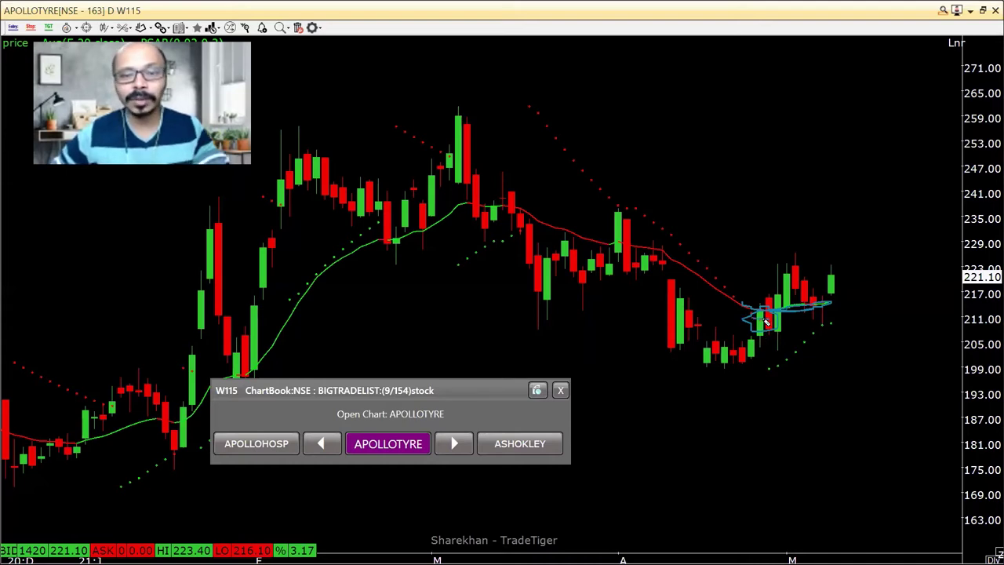
mouse_move(762, 308)
mouse_down()
mouse_move(788, 254)
mouse_move(823, 323)
mouse_up()
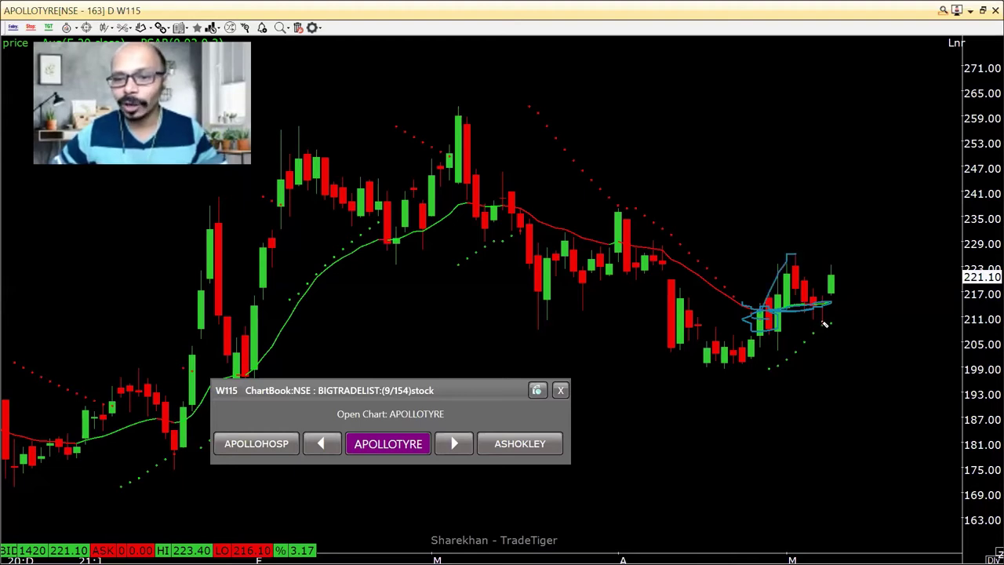
scroll(824, 323, up, 1)
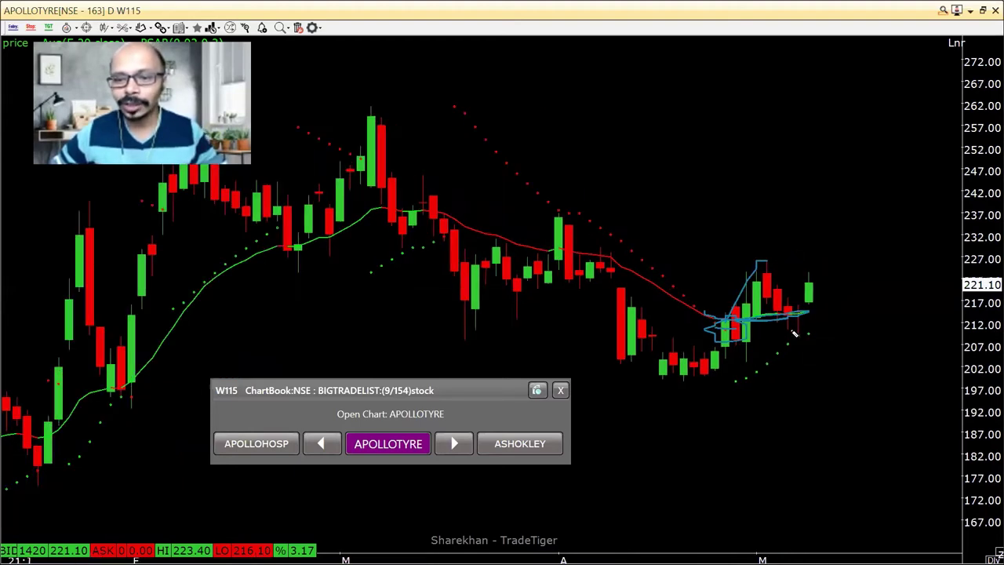
mouse_move(809, 334)
mouse_down()
mouse_move(803, 342)
mouse_move(788, 332)
mouse_move(813, 339)
mouse_up()
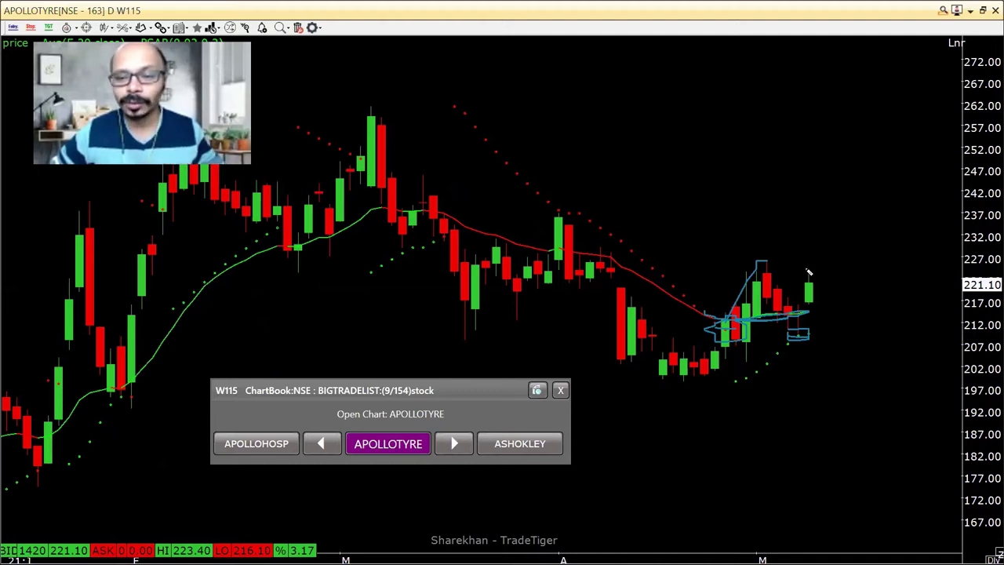
scroll(809, 272, down, 2)
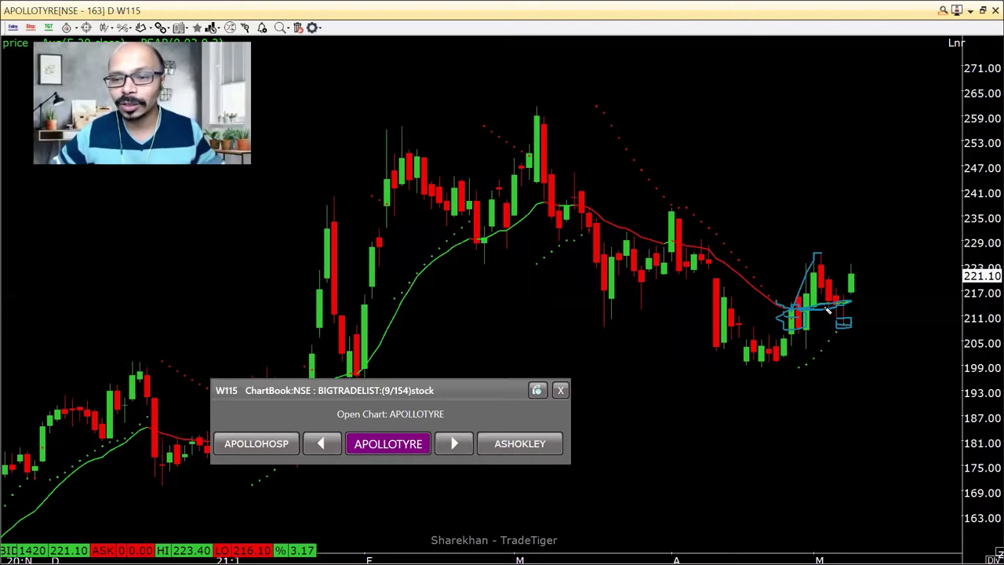
Clear all freehand markings from the APOLLOTYRE chart
click(300, 28)
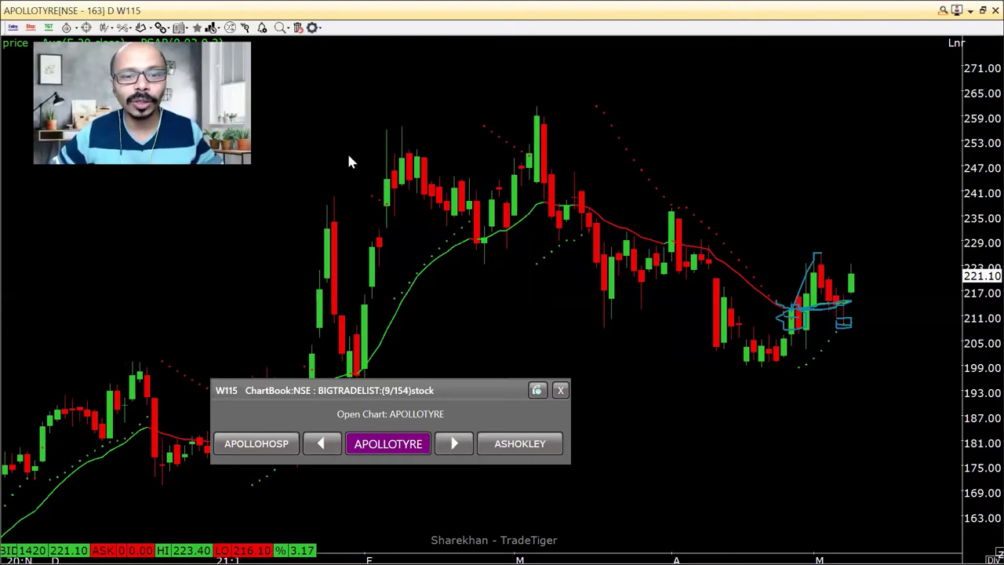
click(480, 312)
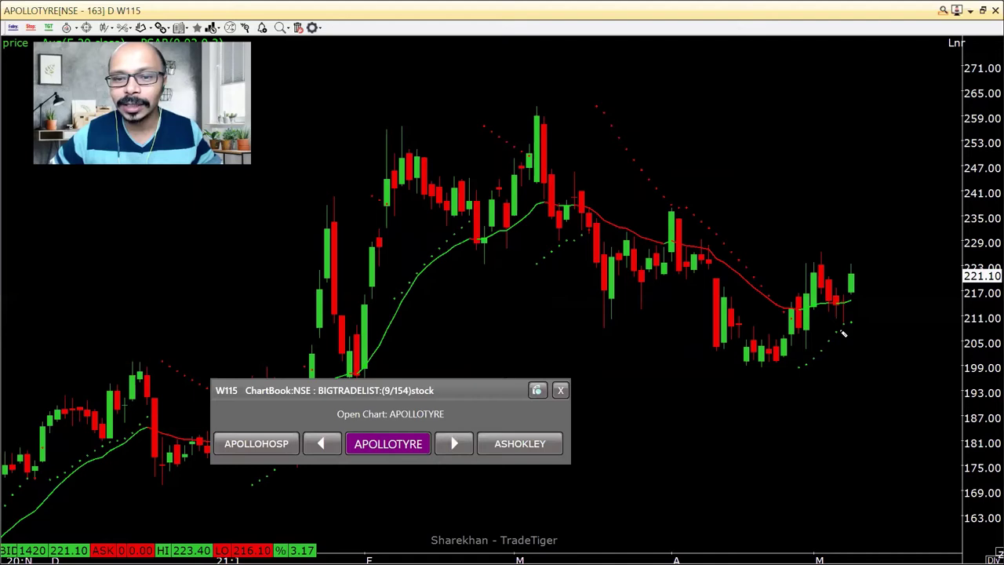
Switch APOLLOTYRE to the weekly timeframe, examine price against the average and PSAR, and move the chart book navigator lower
mouse_move(725, 326)
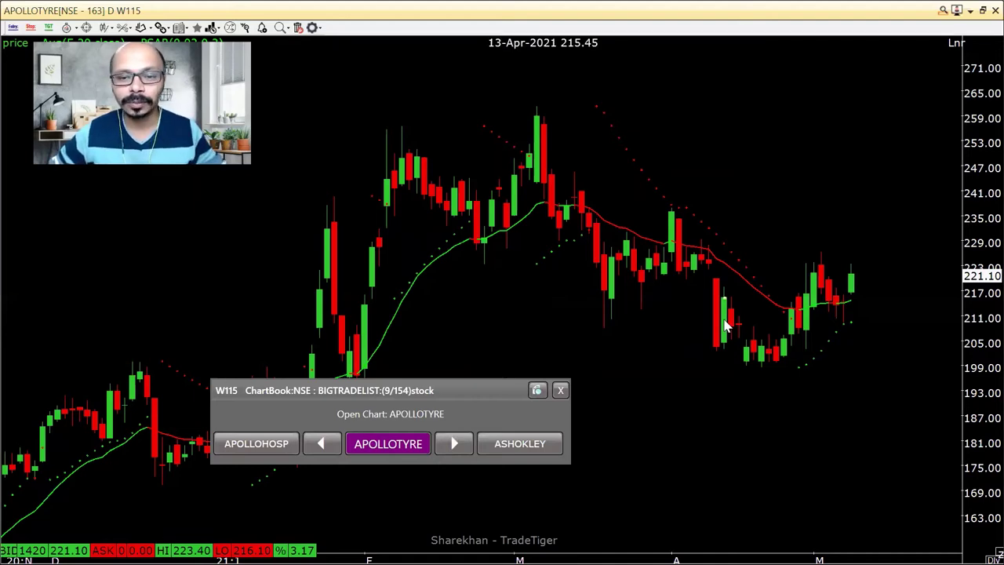
key(w)
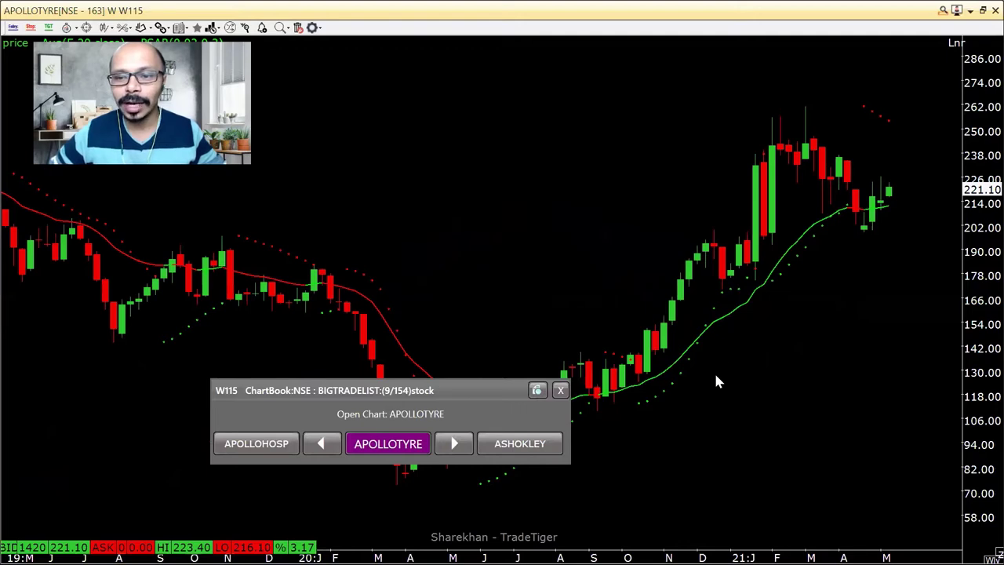
scroll(715, 375, up, 2)
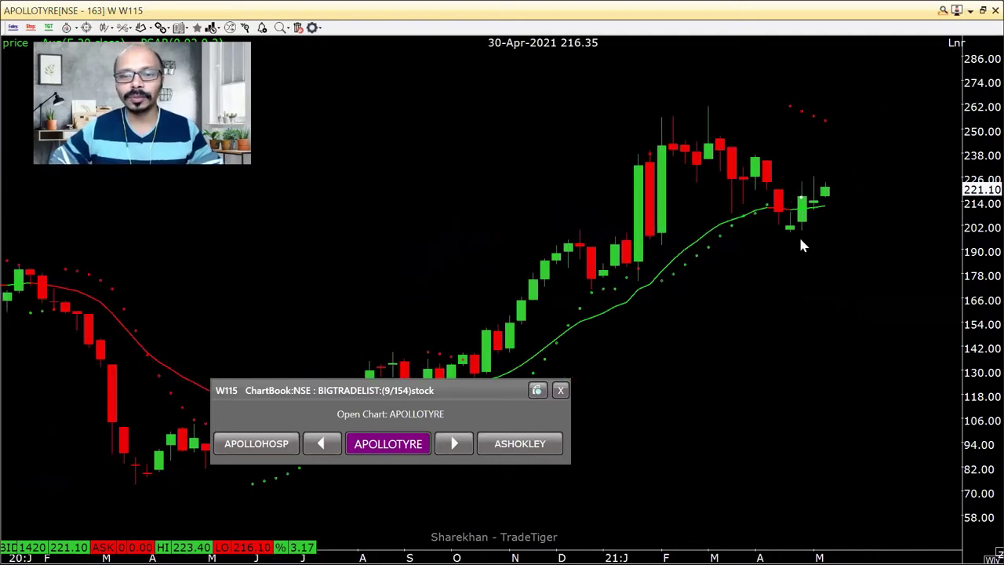
scroll(549, 373, down, 1)
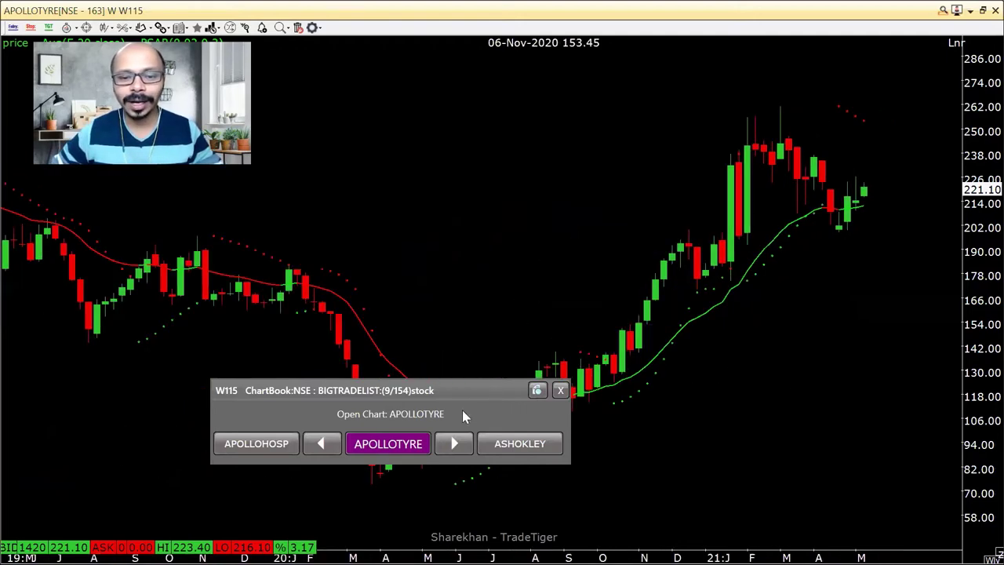
drag(489, 389, 462, 410)
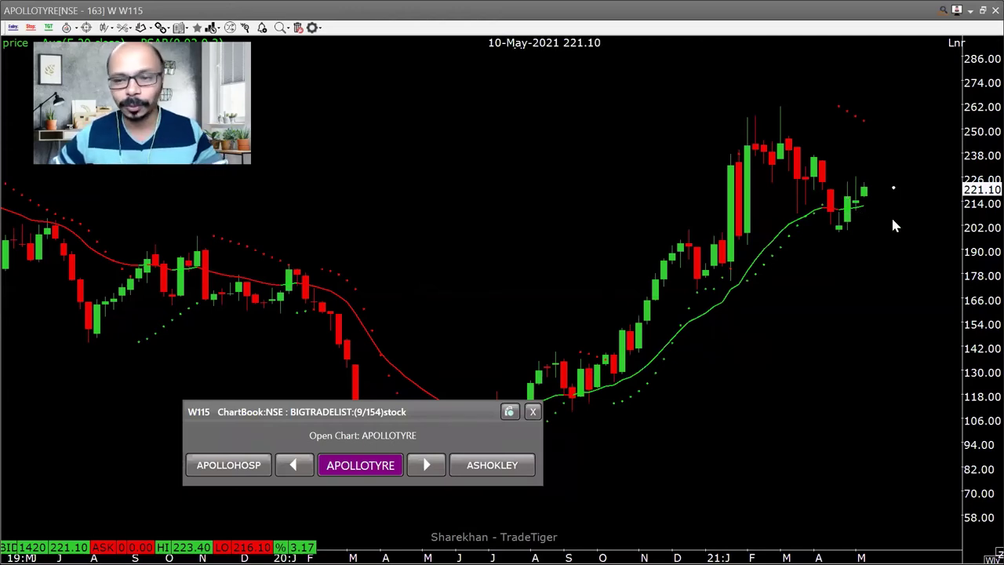
drag(852, 328, 802, 329)
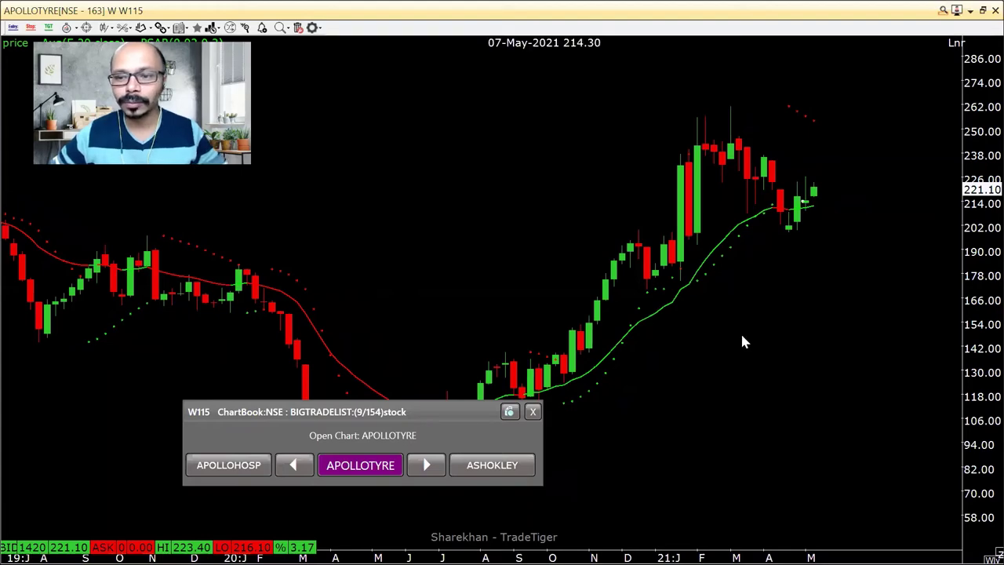
Return APOLLOTYRE to the daily timeframe and examine the latest candles around the average and PSAR dots
key(d)
scroll(708, 327, up, 1)
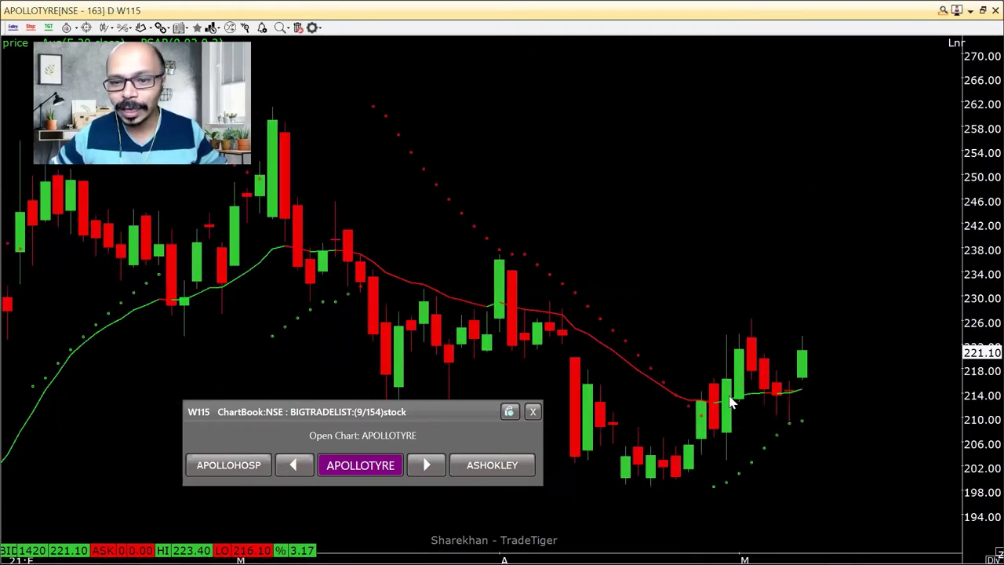
scroll(728, 397, up, 1)
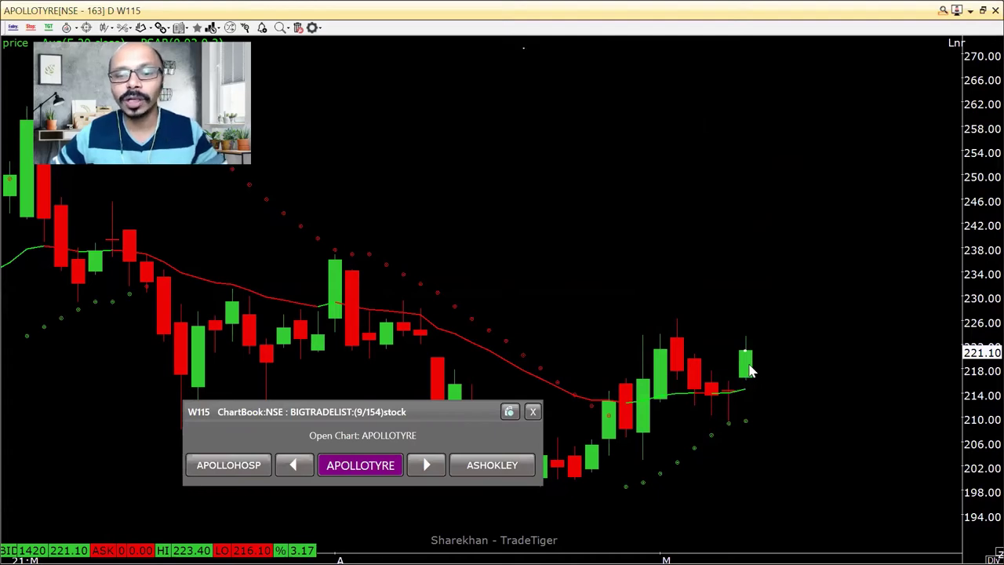
scroll(749, 371, down, 1)
scroll(749, 370, down, 1)
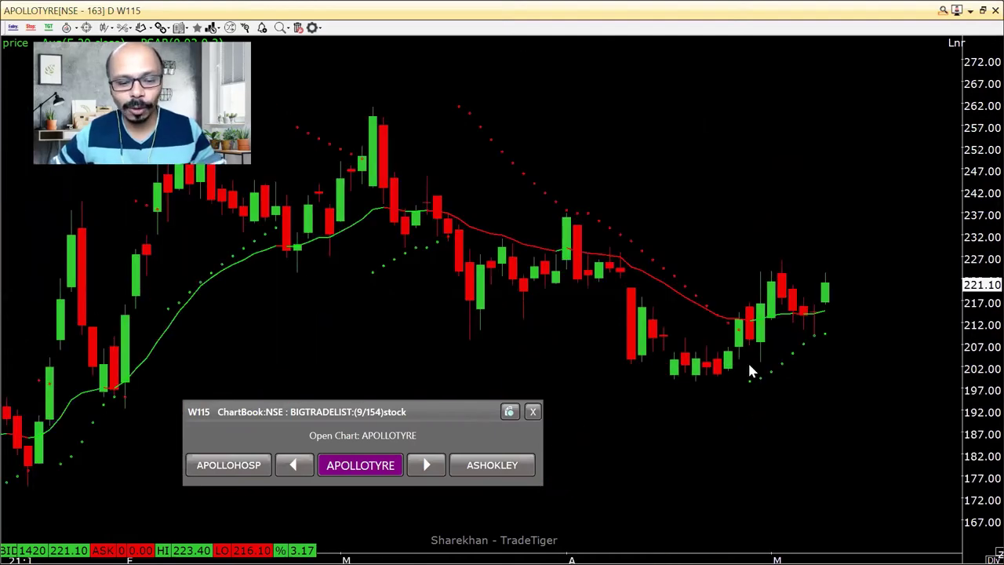
Draw a falling trend line from the early-March high to the latest candle and a horizontal line at 225.81 near the early-May high
click(375, 115)
drag(879, 295, 884, 289)
click(885, 287)
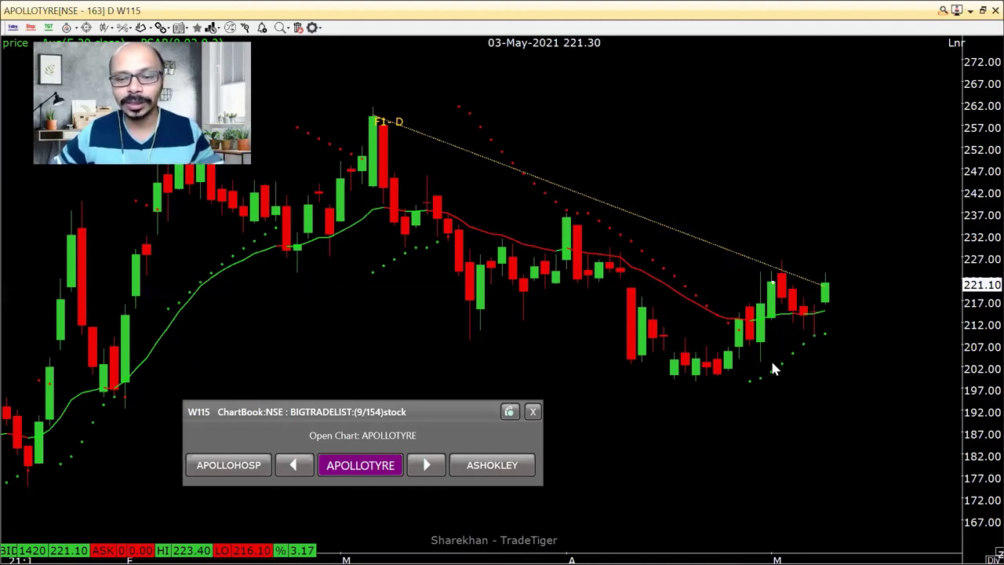
click(790, 266)
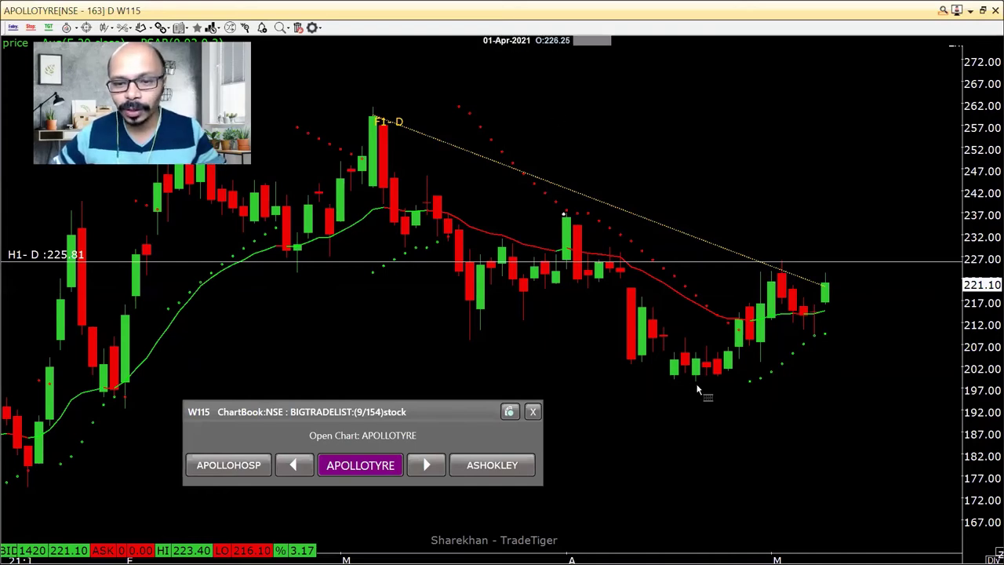
Draw a Fibonacci retracement on APOLLOTYRE from the April low at 198.55 to the March high at 261.25
click(373, 105)
drag(373, 108, 373, 106)
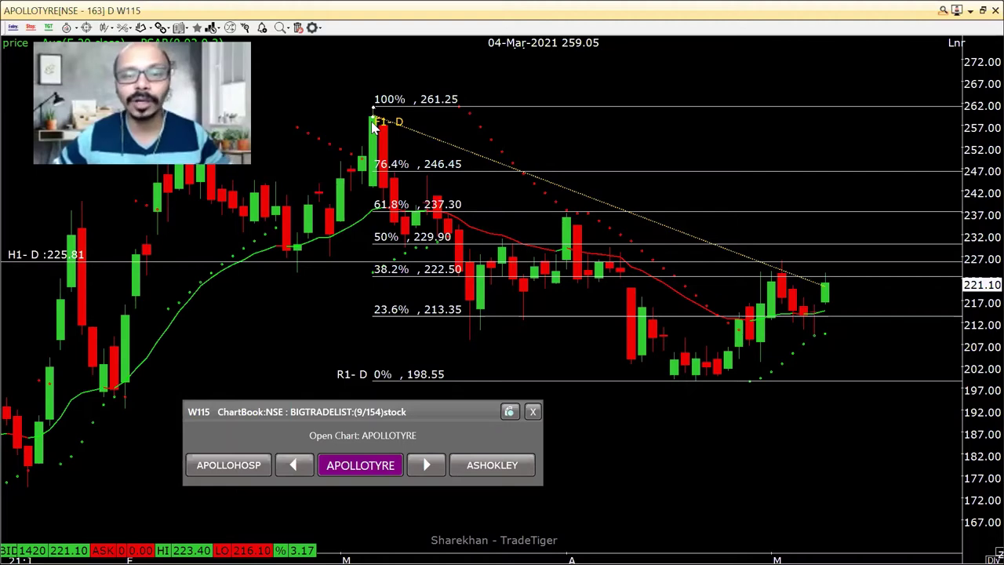
scroll(371, 121, down, 1)
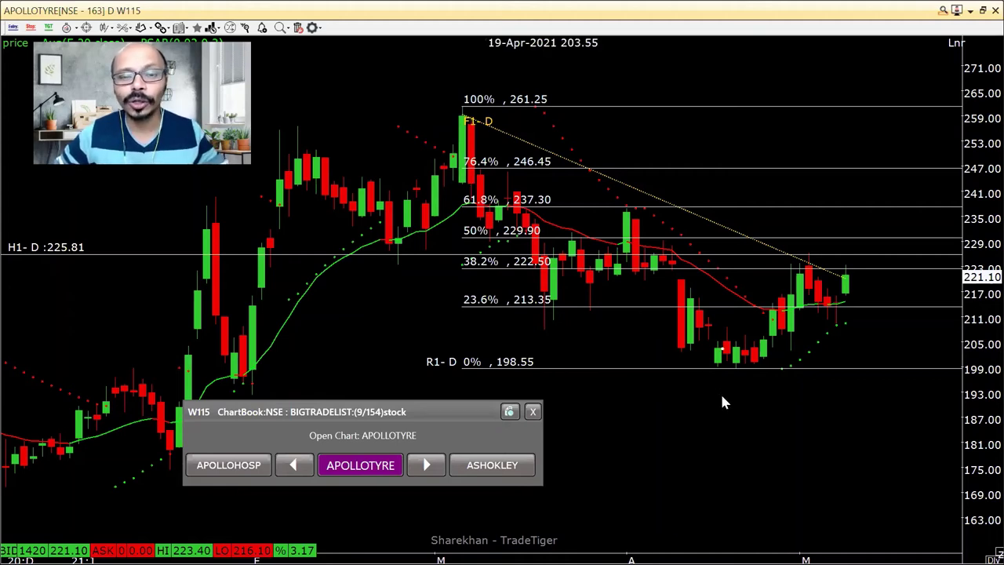
Delete the Fibonacci retracement from the APOLLOTYRE chart
click(695, 368)
key(Delete)
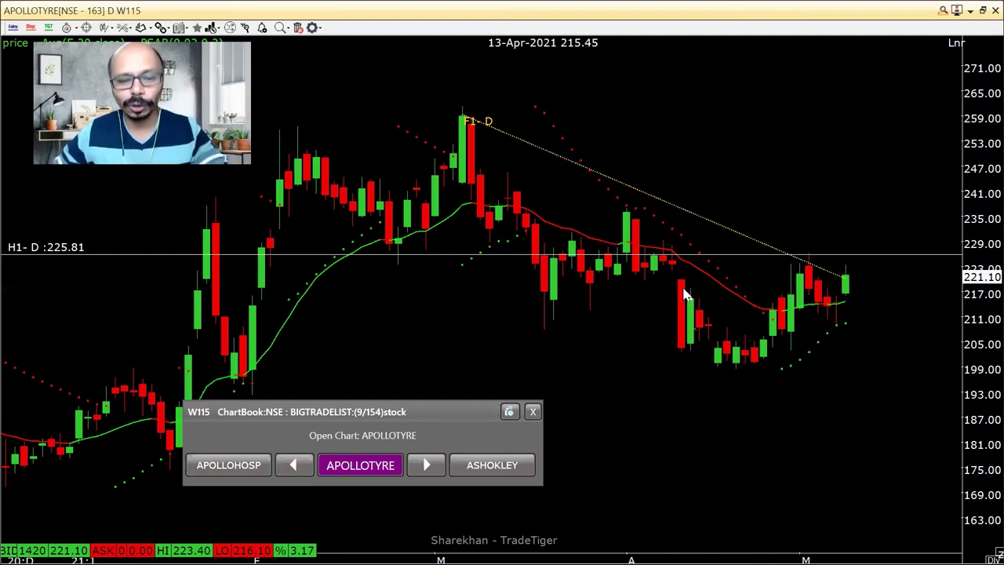
Circle freehand the sideways range around 225 and the April gap-down candle, and sketch a falling path from that candle
mouse_move(676, 251)
mouse_down()
mouse_move(654, 255)
mouse_move(679, 264)
mouse_move(629, 243)
mouse_move(541, 252)
mouse_move(532, 266)
mouse_move(671, 260)
mouse_up()
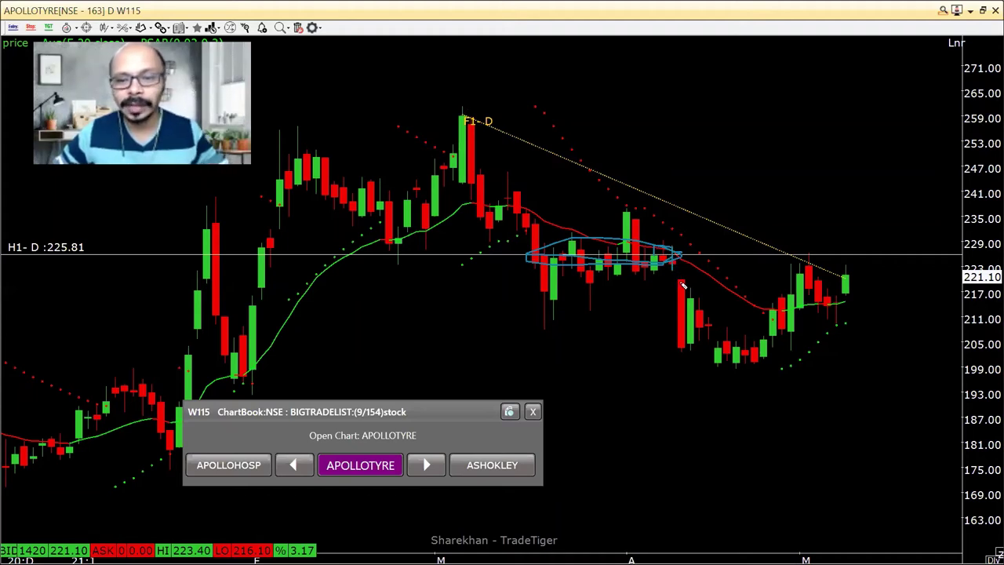
mouse_move(654, 311)
mouse_down()
mouse_move(679, 284)
mouse_move(655, 310)
mouse_up()
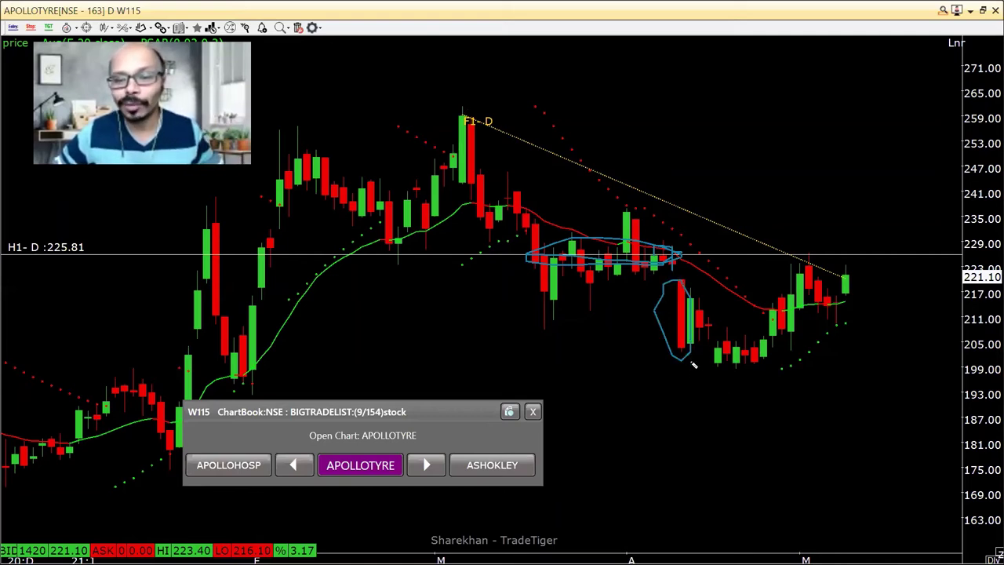
drag(782, 433, 682, 358)
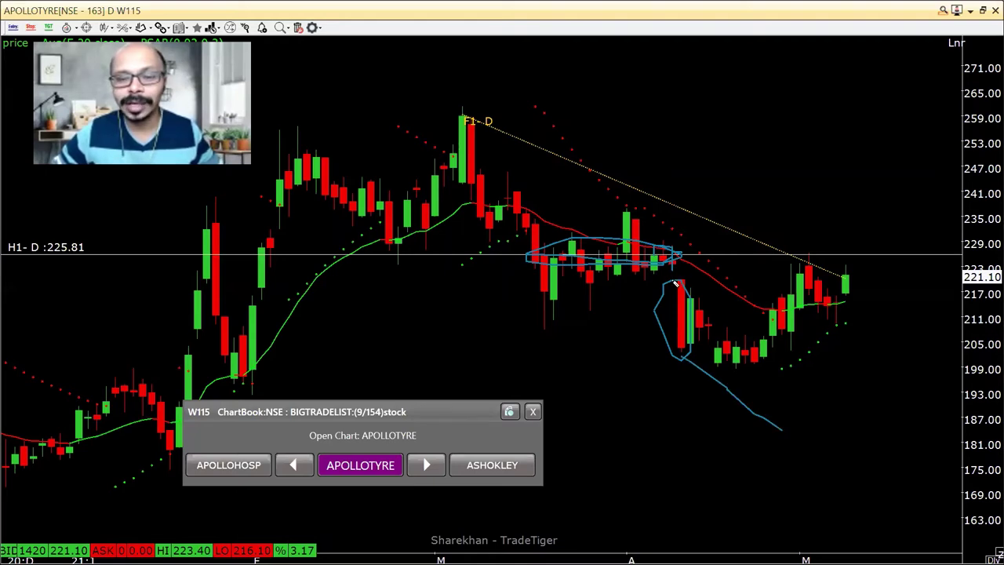
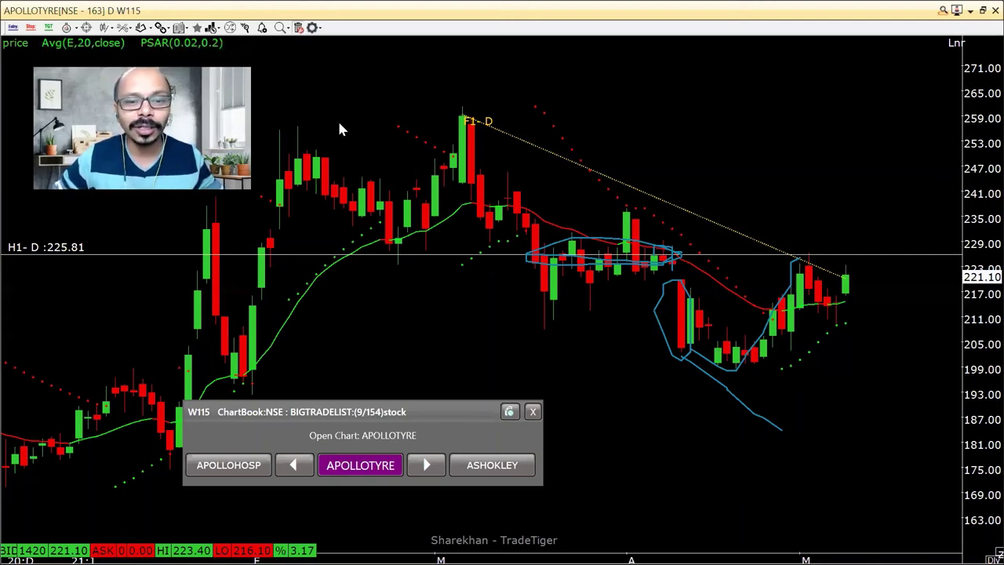
Clear all drawings from the APOLLOTYRE chart and place a trade entry level at 221.00 on the latest candle
key(Delete)
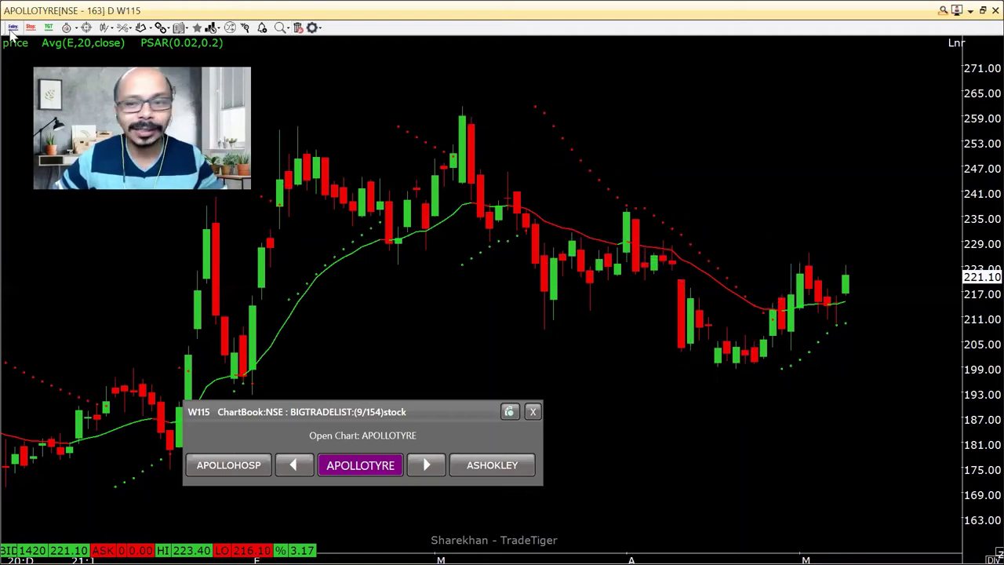
click(12, 28)
click(845, 308)
click(851, 297)
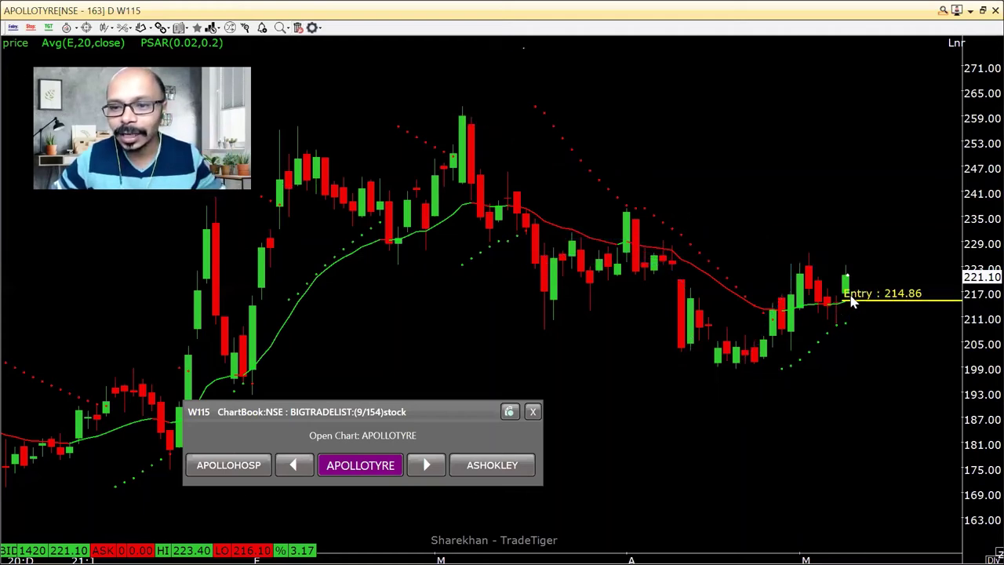
click(847, 275)
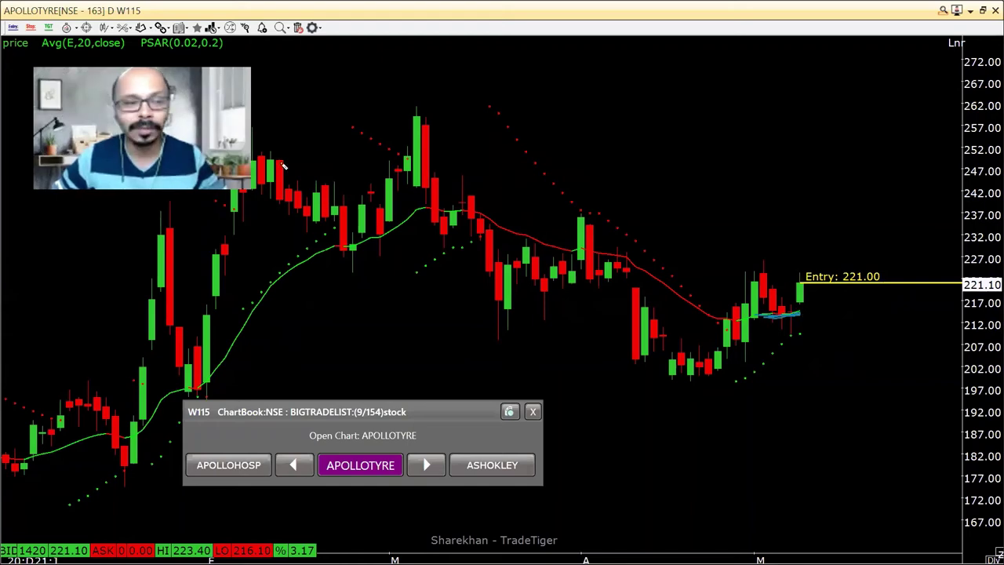
Place the stop level for the APOLLOTYRE trade at 207.45, below the recent swing low
click(29, 28)
click(792, 337)
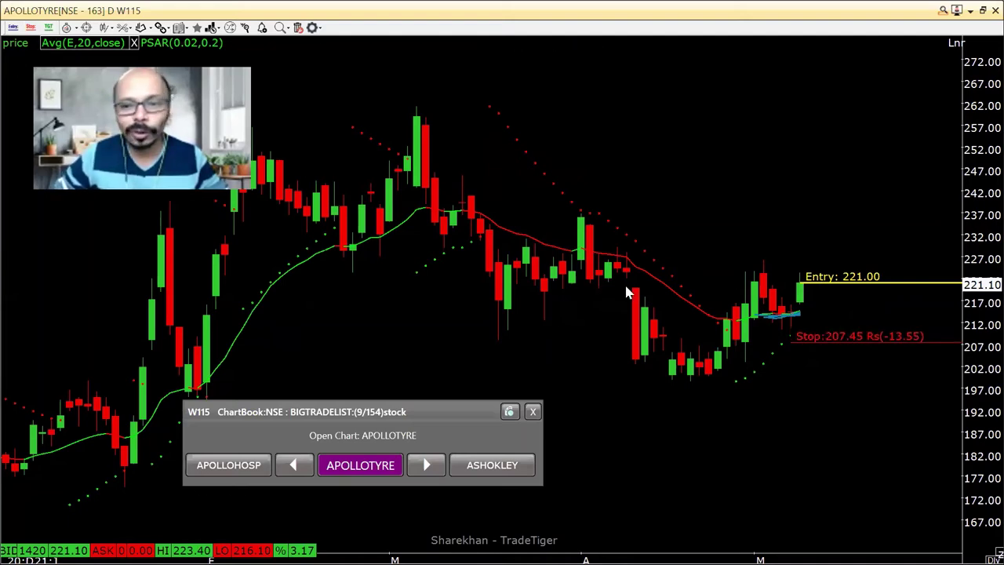
Place the target level for the APOLLOTYRE trade at 248.00, above the entry level
drag(732, 205, 732, 200)
click(731, 163)
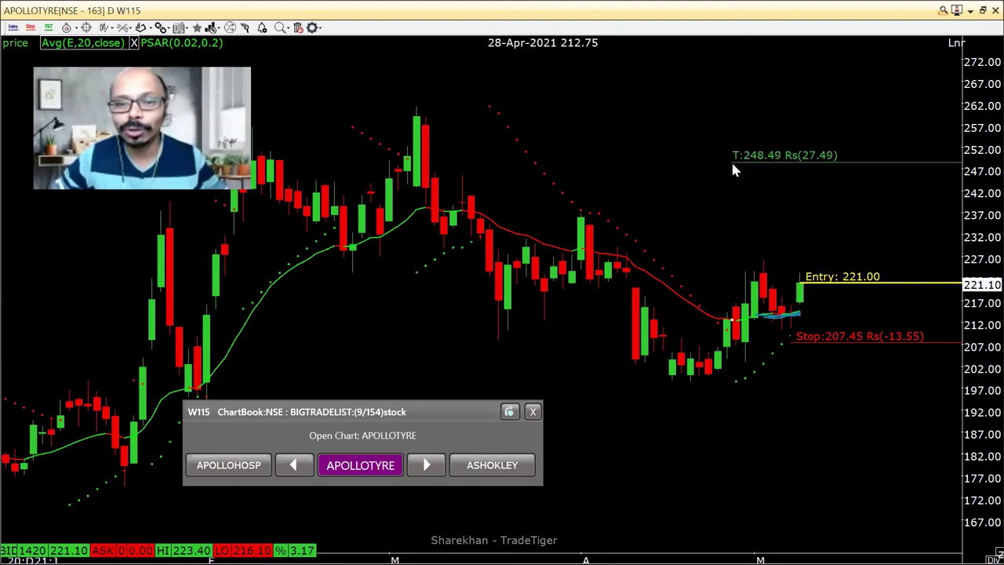
click(732, 166)
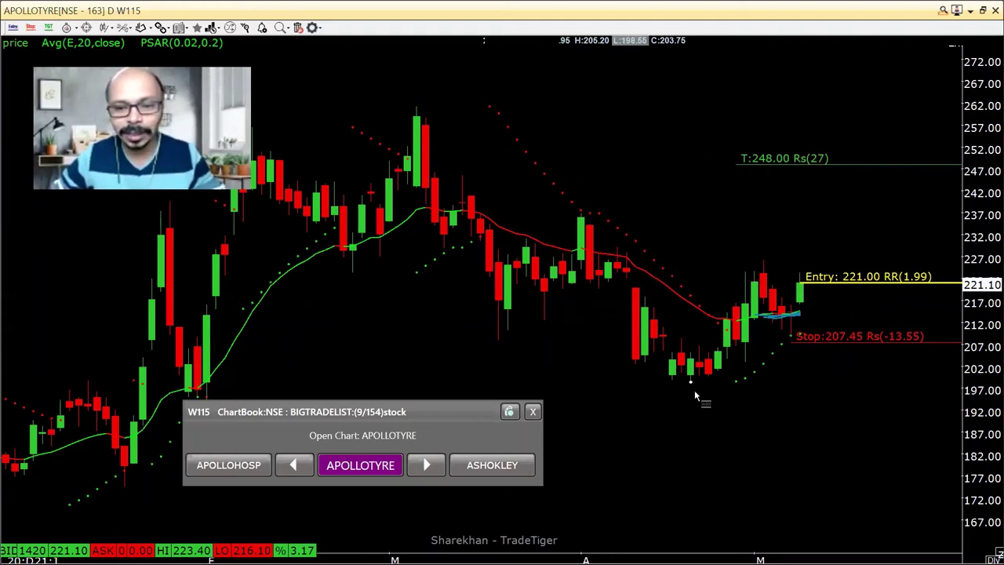
Move the target to 246.35 using a Fibonacci retracement from the 198.55 April low to the 261.25 March high, and delete the retracement
drag(691, 390, 421, 114)
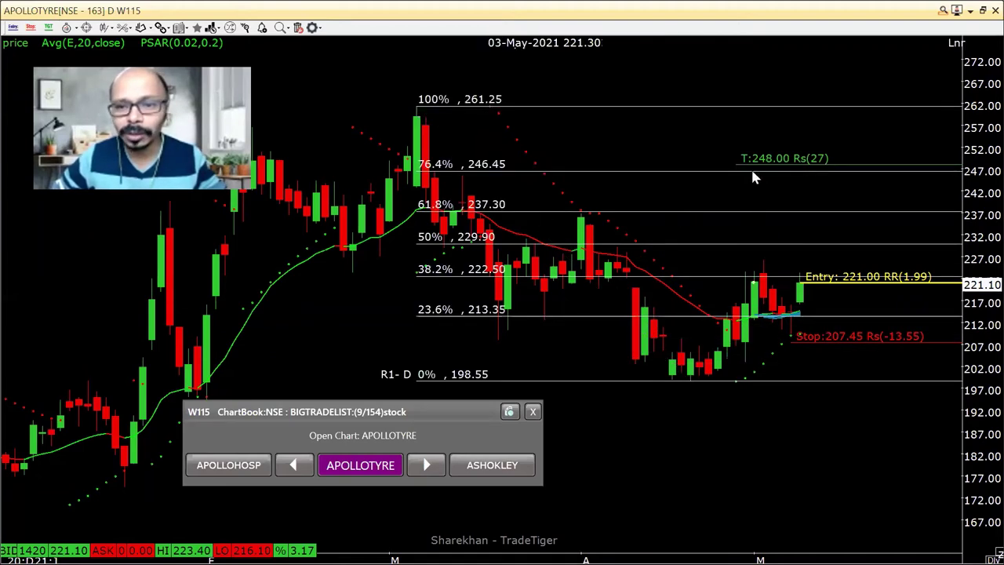
drag(753, 167, 757, 204)
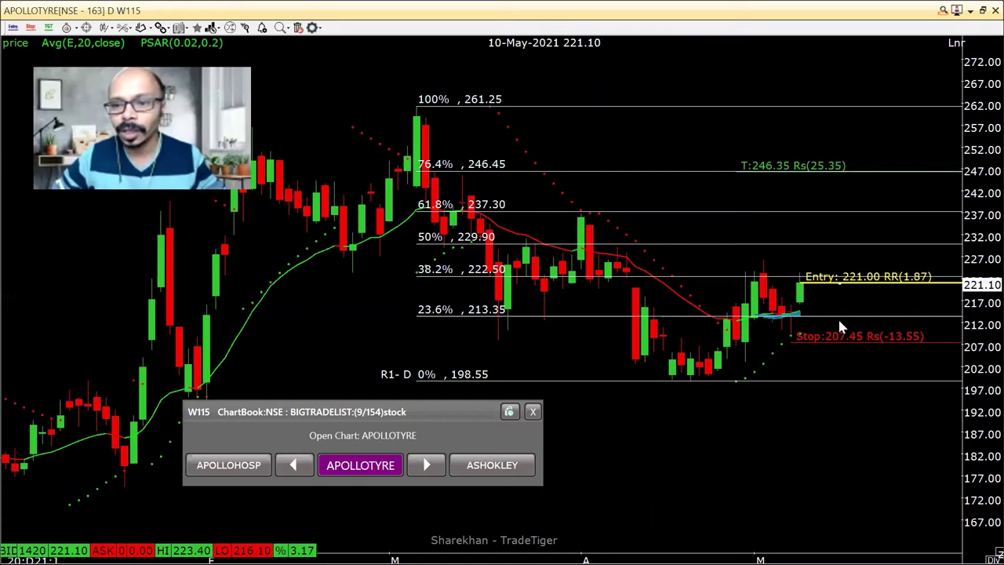
key(Delete)
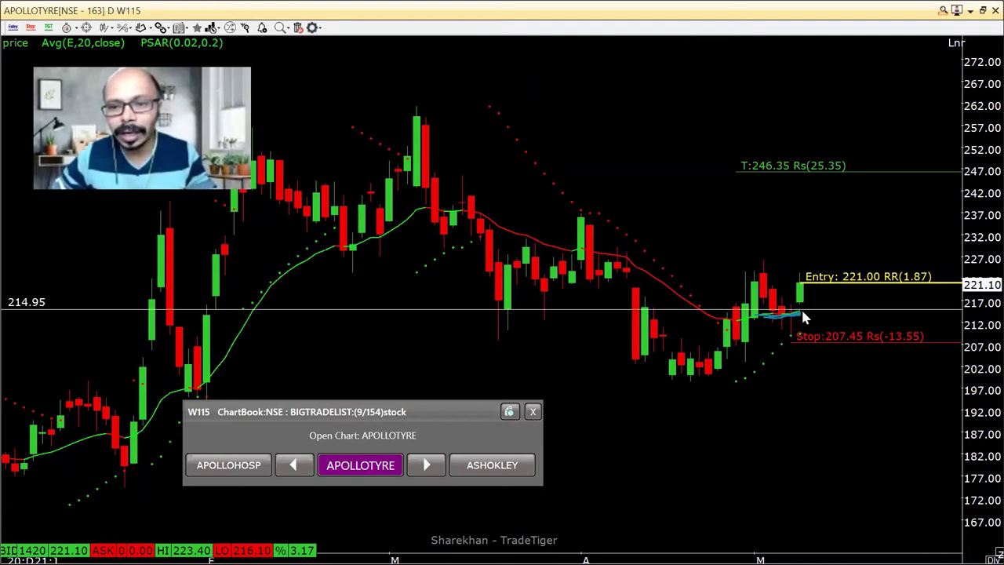
Draw a horizontal line at 214.47 near the current moving average and move the trade entry level to 219.50
click(801, 311)
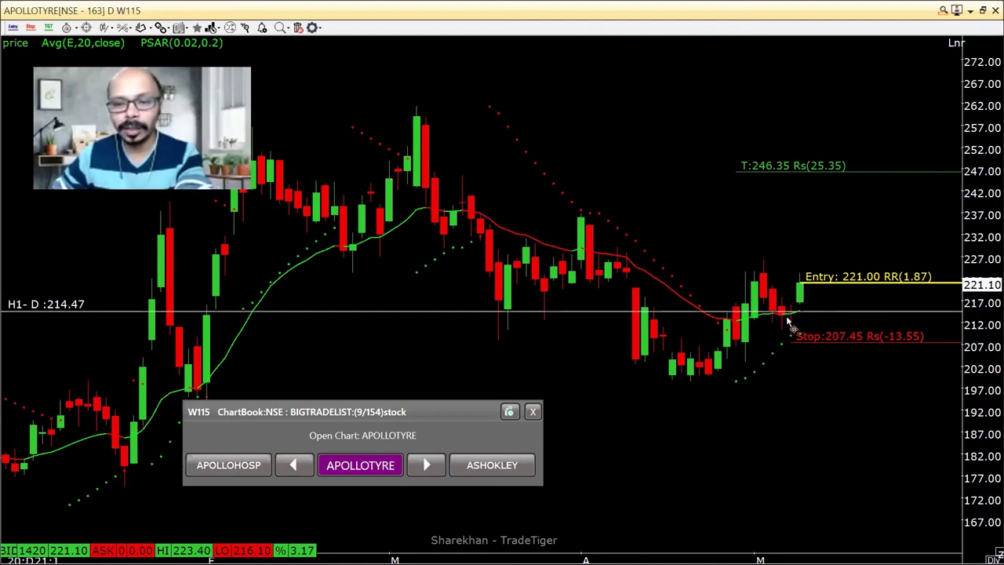
drag(808, 283, 801, 304)
mouse_move(801, 304)
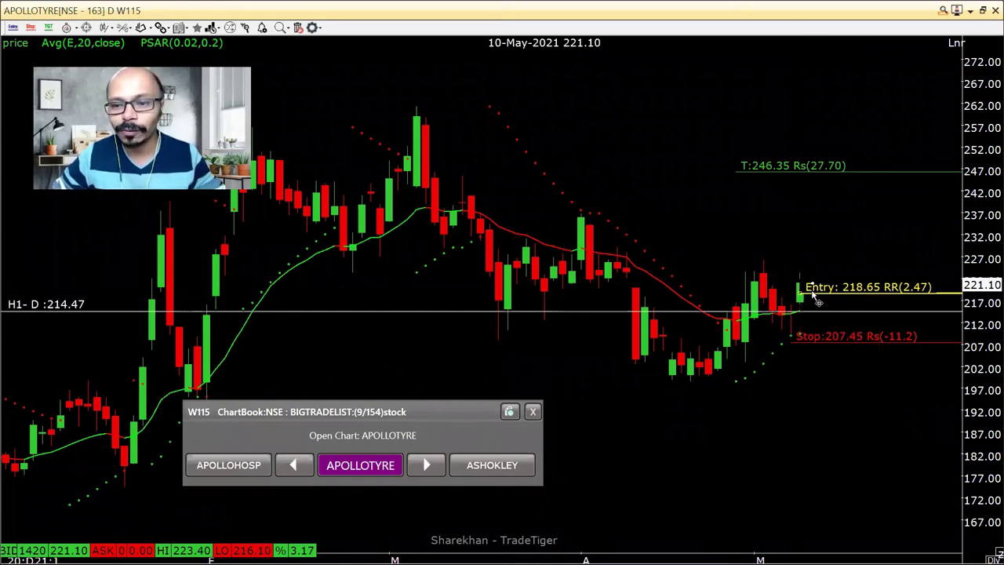
drag(810, 292, 811, 285)
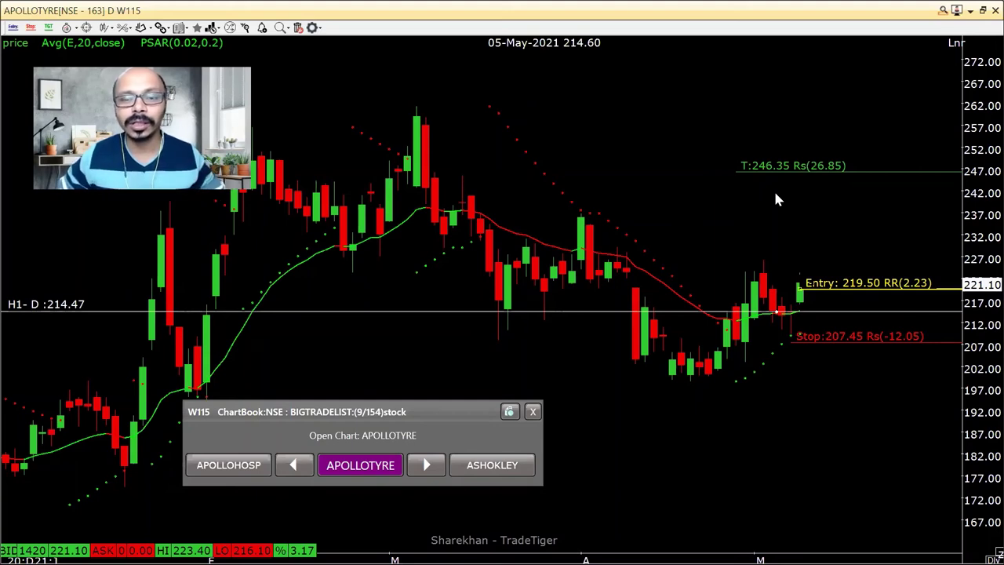
click(704, 253)
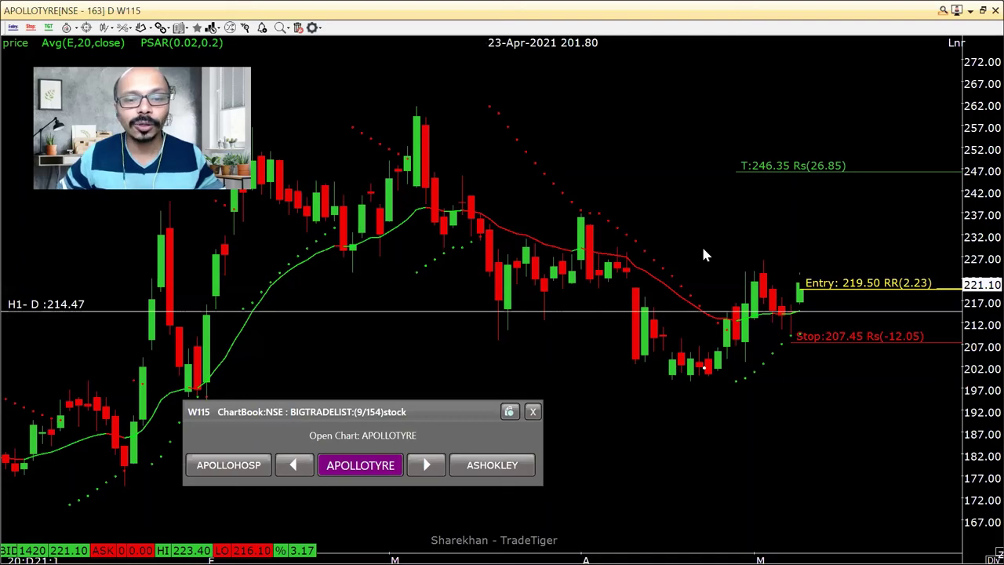
scroll(702, 248, down, 3)
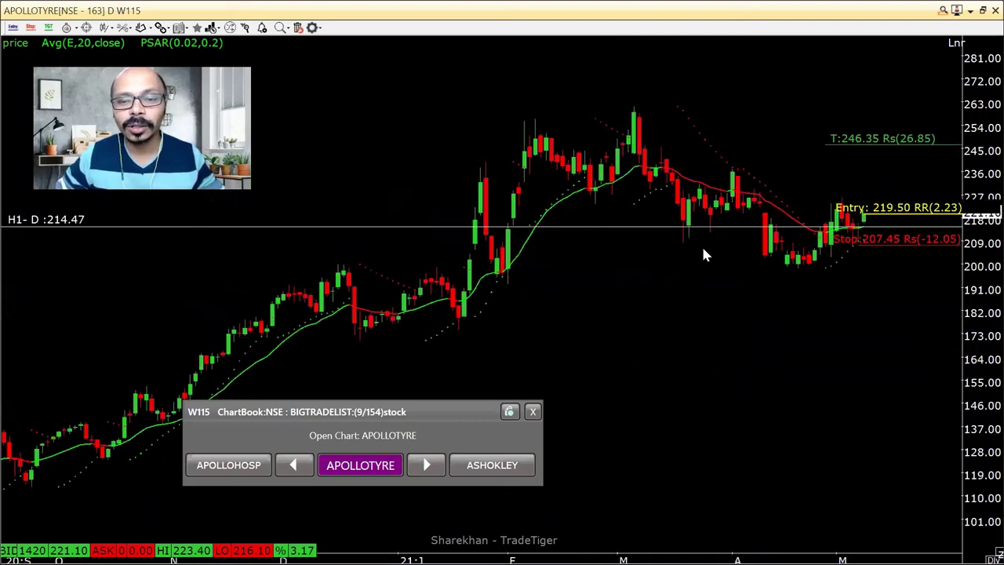
click(699, 352)
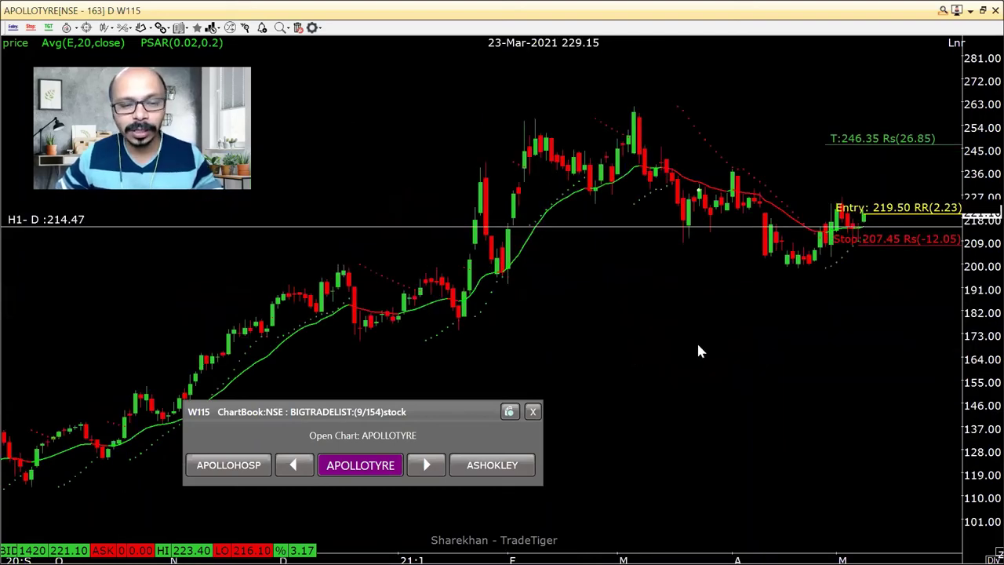
key(Left)
key(Left)
key(Left)
key(Left)
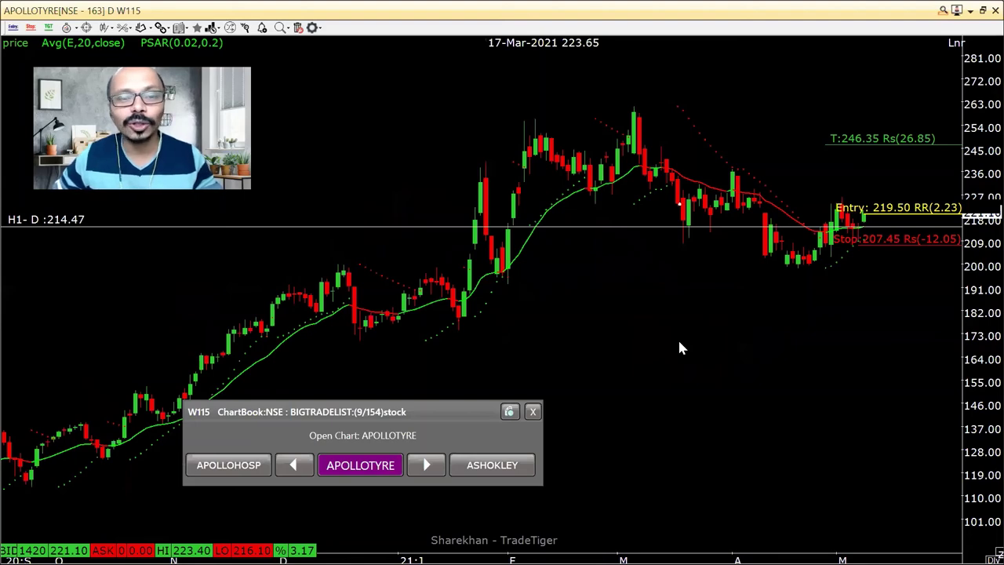
Add the 14-period ADX study on close with its overbought and oversold limits both set to 25
key(Insert)
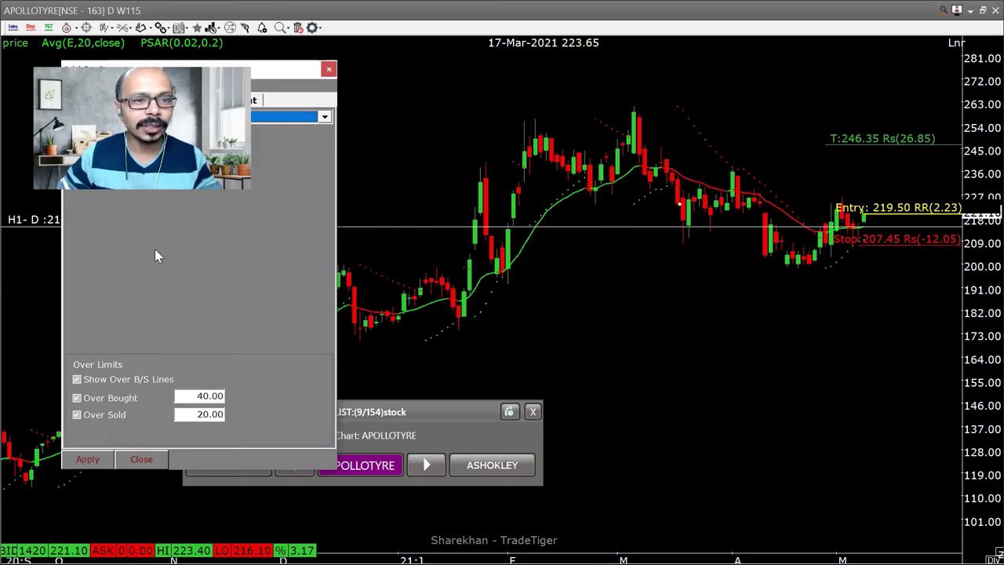
click(196, 396)
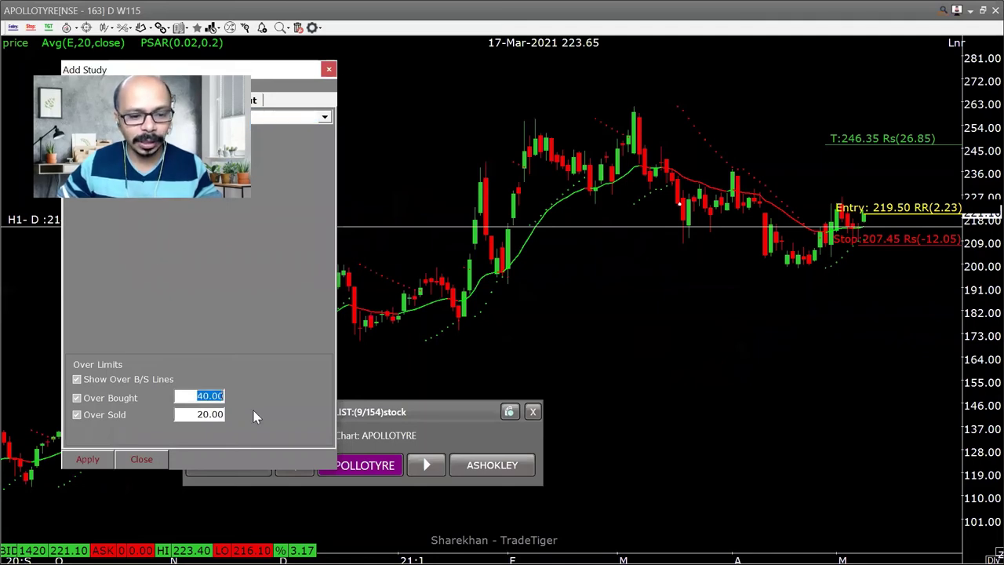
text(25)
key(Tab)
text(25)
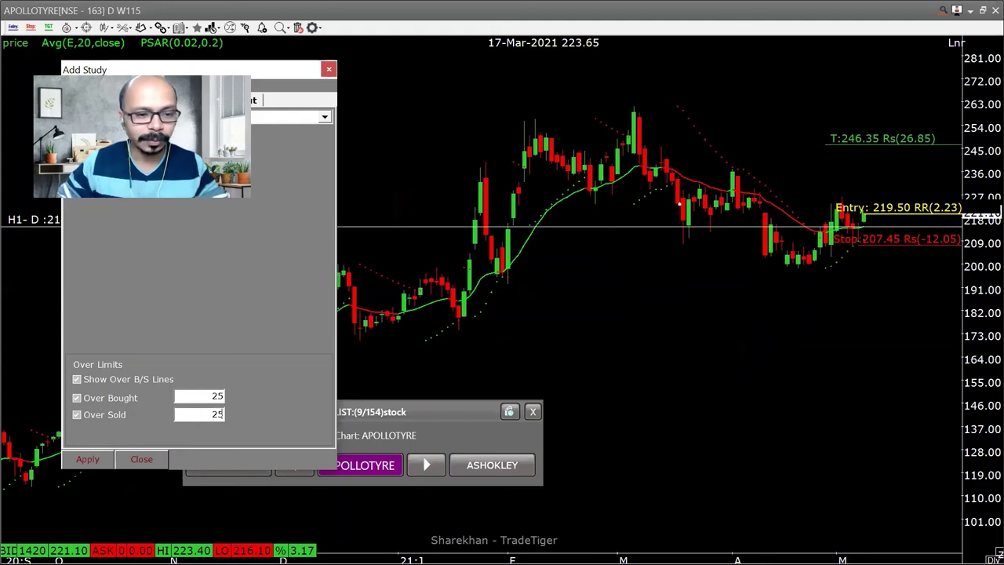
click(160, 462)
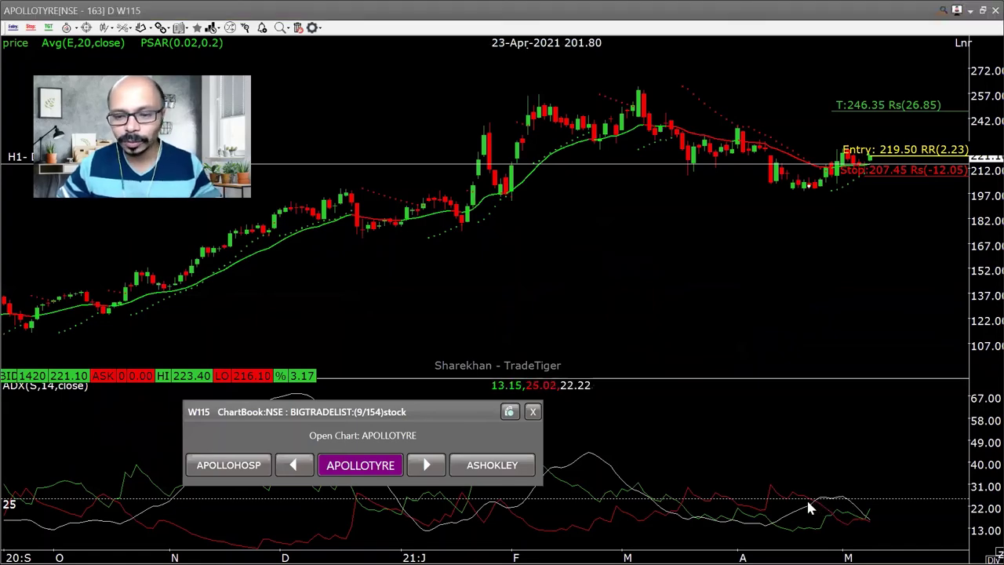
Close the BIGTRADELIST ChartBook navigator and shift the chart to leave empty space after the latest candle
click(826, 423)
scroll(824, 417, down, 2)
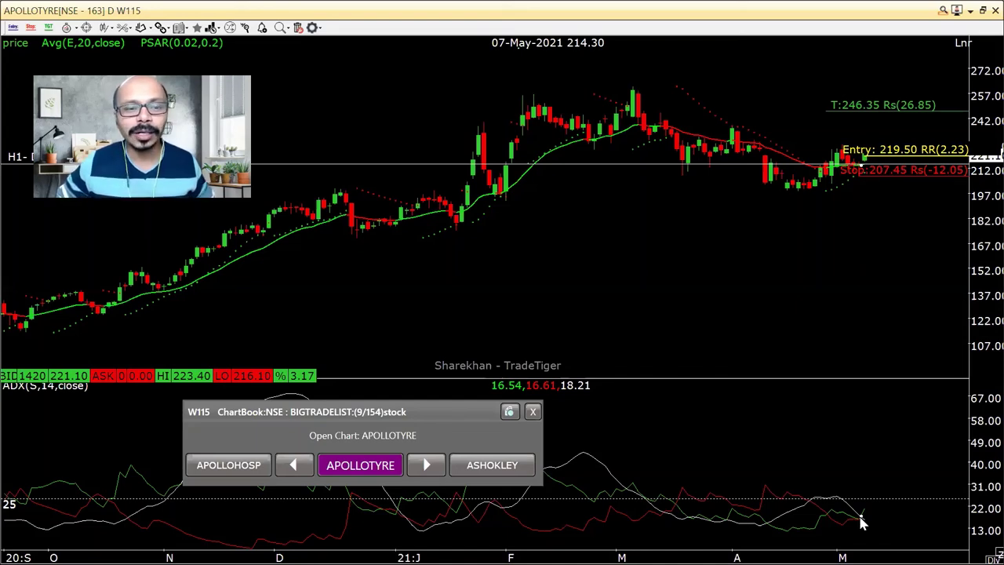
click(533, 411)
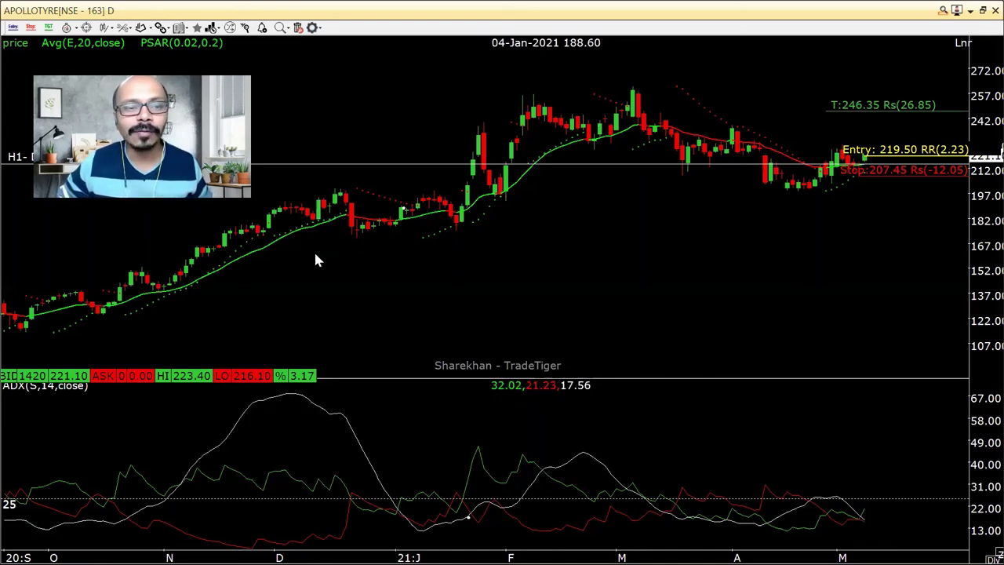
click(220, 201)
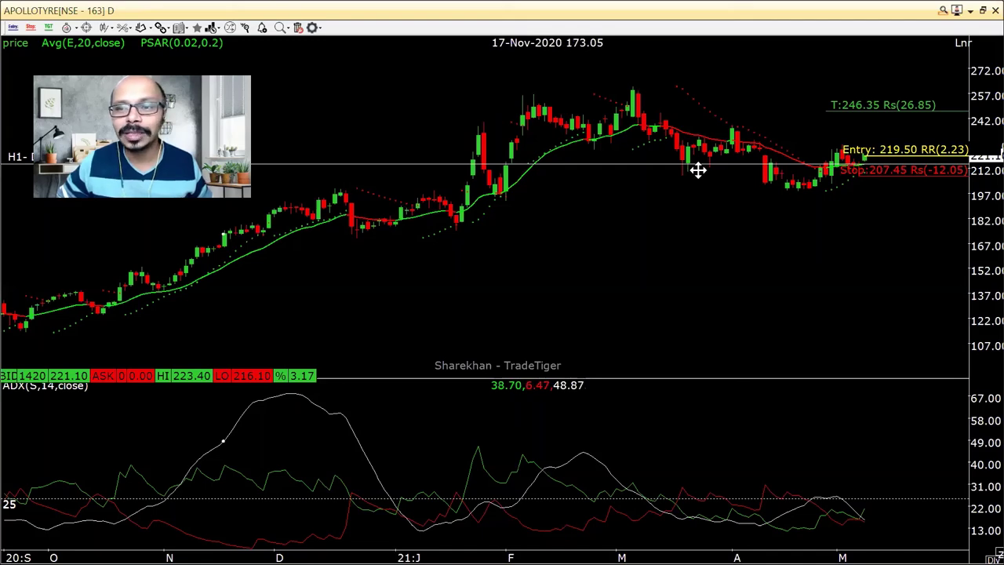
drag(698, 169, 925, 97)
scroll(596, 304, down, 3)
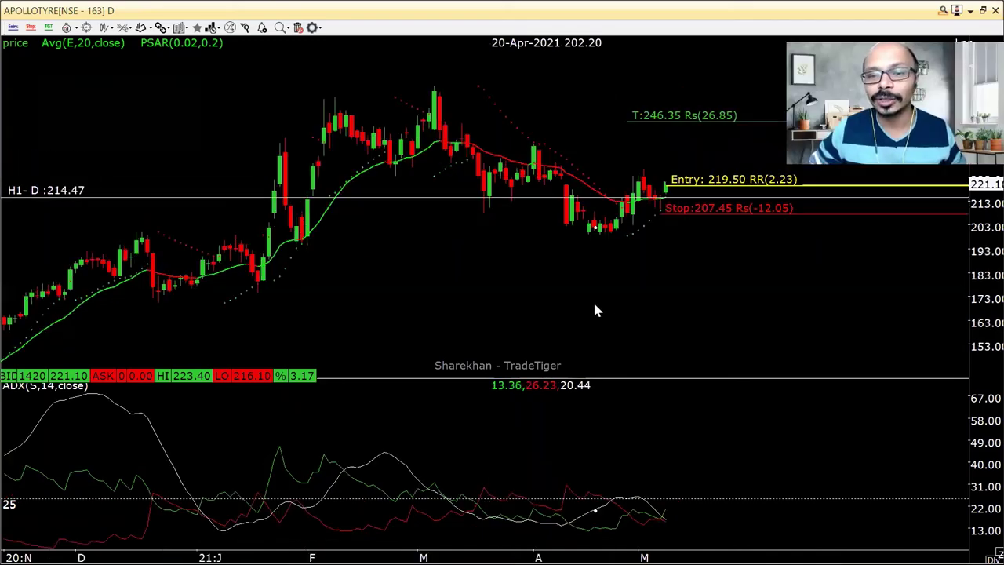